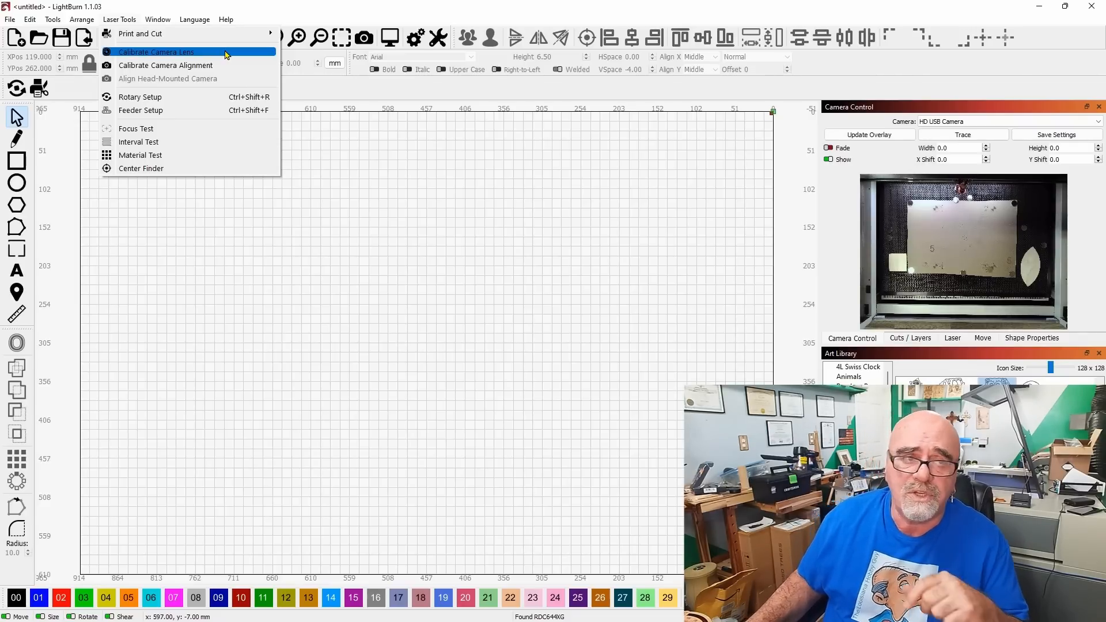
Step: Update the camera overlay on the workspace and toggle its fade on and back off
left_click(621, 230)
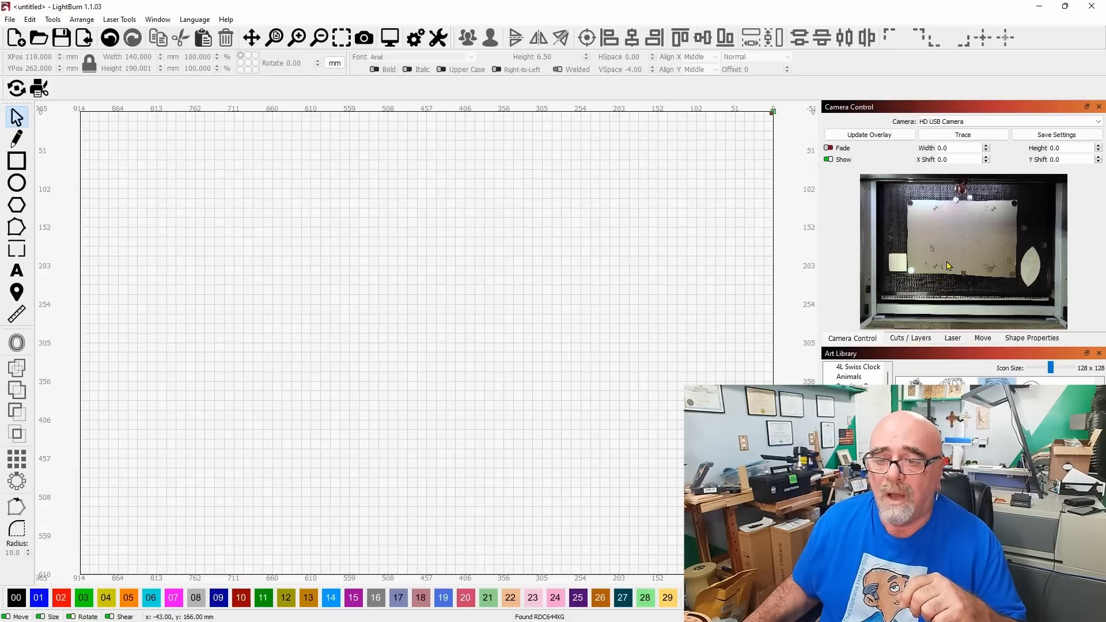
left_click(871, 137)
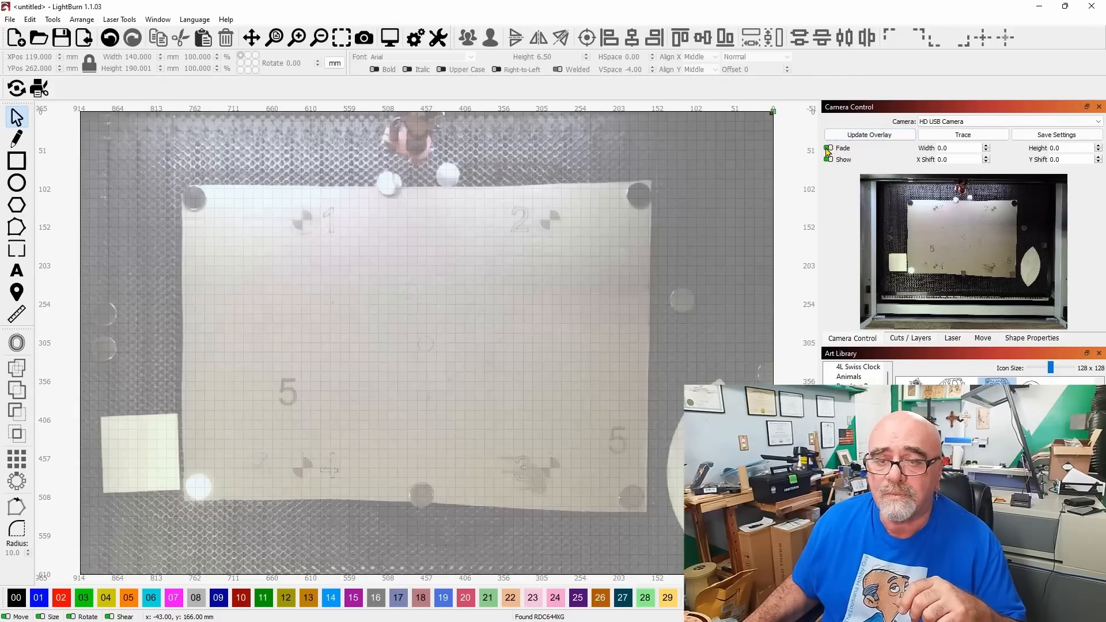
left_click(838, 150)
left_click(838, 151)
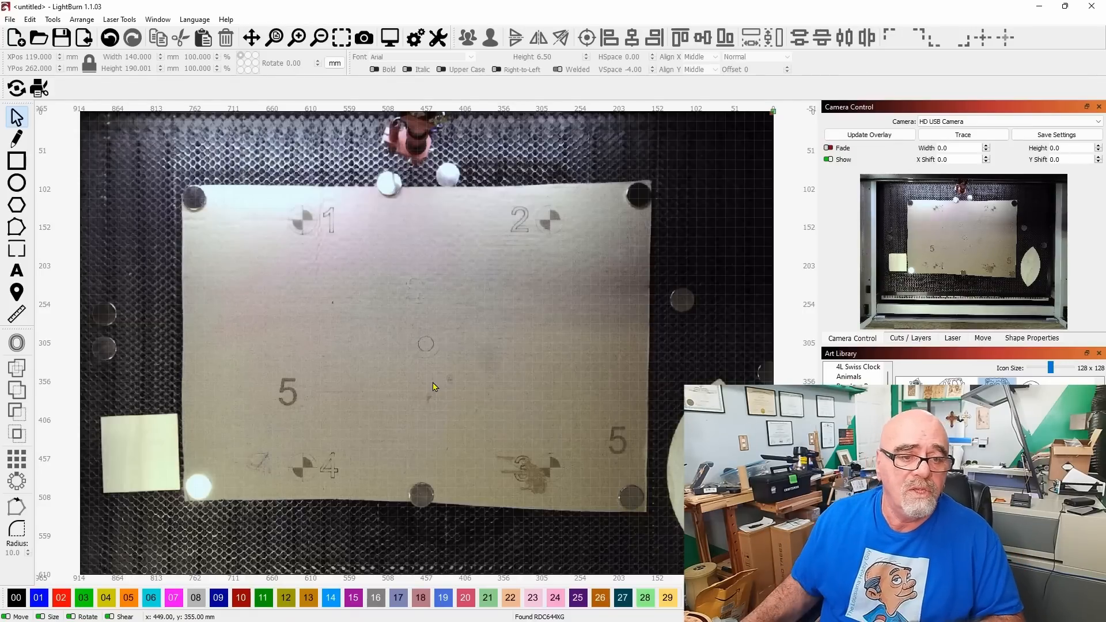
Step: Add the text "5" in Arial on the cardboard, up from the existing small 5 and left of the small circle
scroll(413, 368, "up", 1)
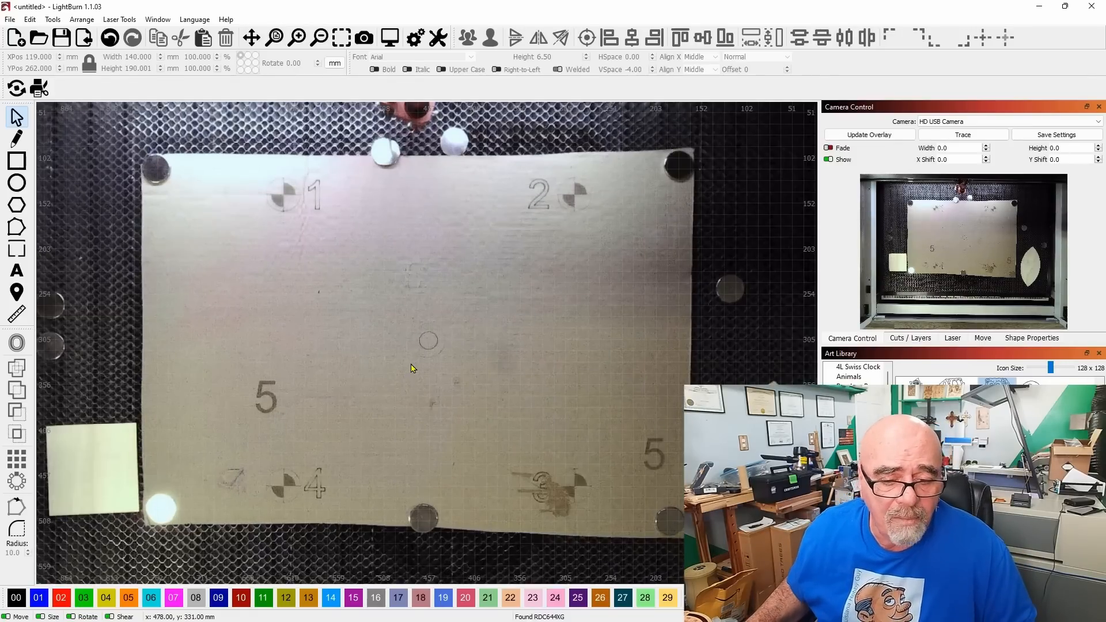
scroll(413, 368, "up", 1)
left_click_drag(519, 410, 545, 410)
scroll(542, 403, "down", 1)
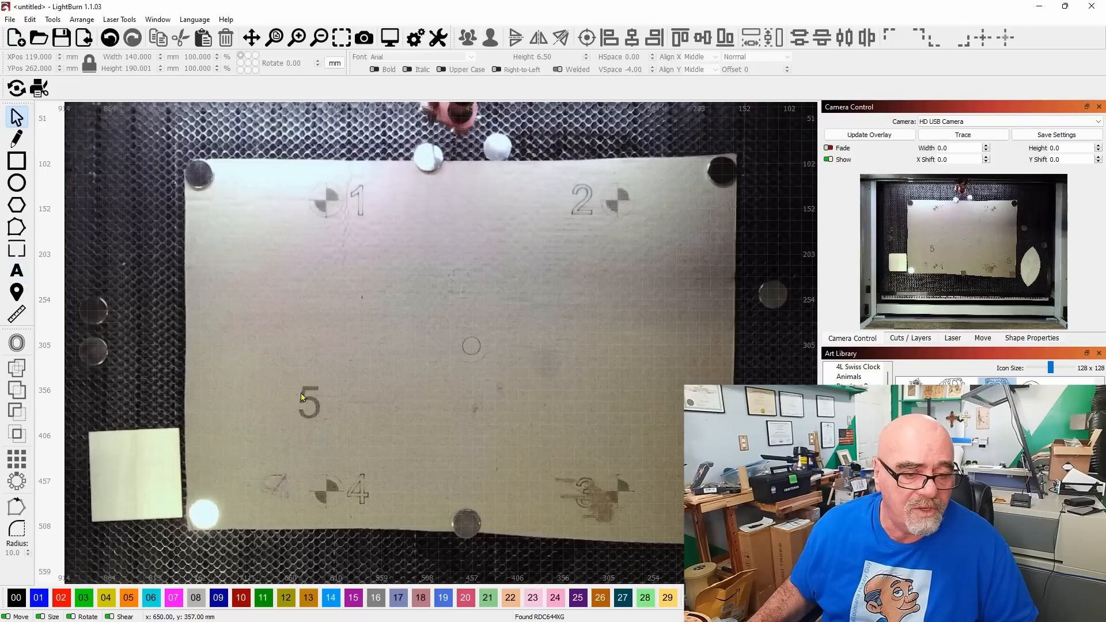
left_click(20, 271)
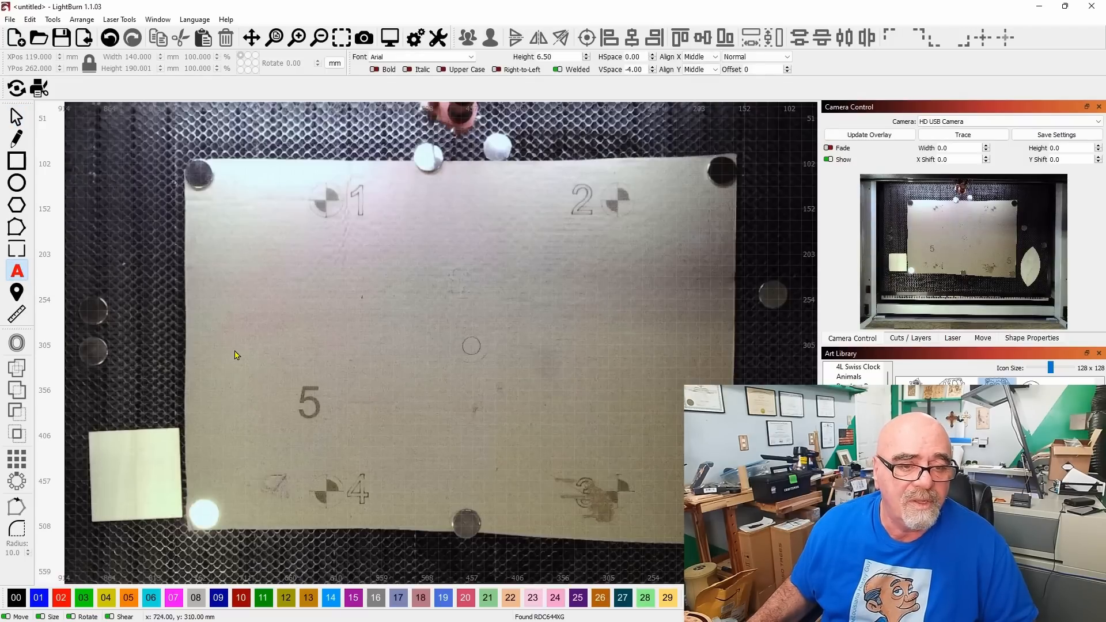
left_click(384, 319)
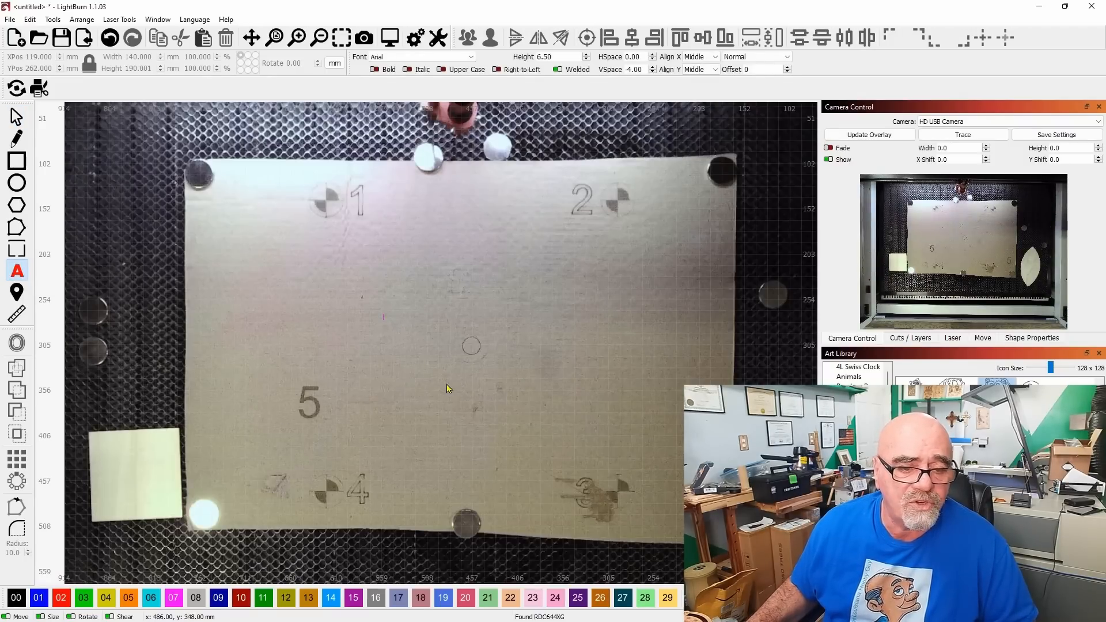
type("a")
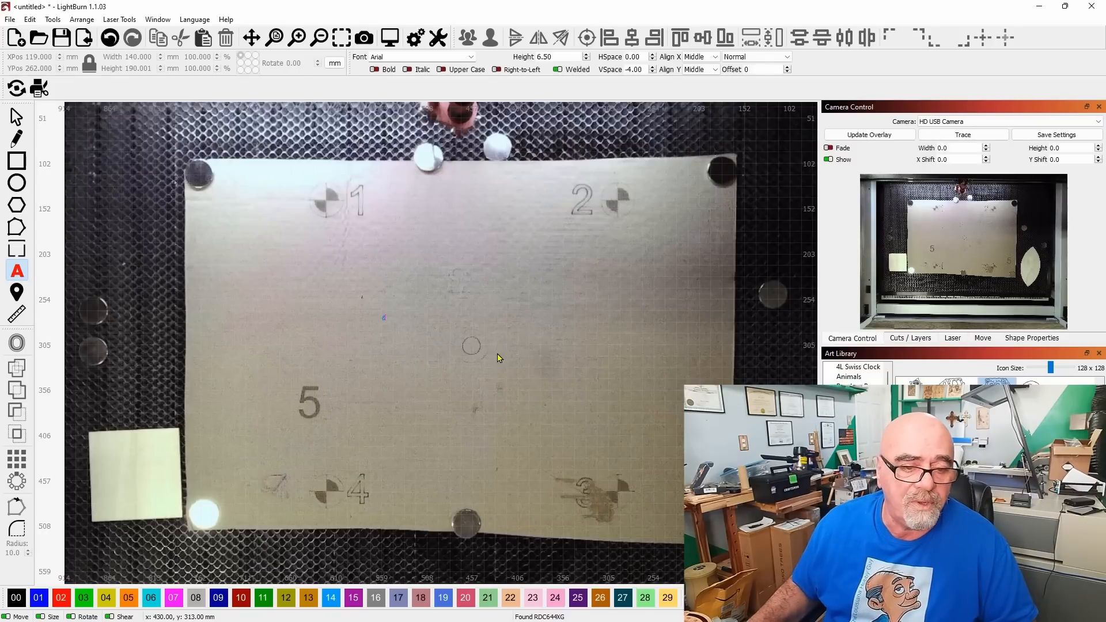
Step: Enlarge the new 5 to about 55 by 83 mm and place it between the small 5 and the circle
left_click(17, 117)
left_click(384, 318)
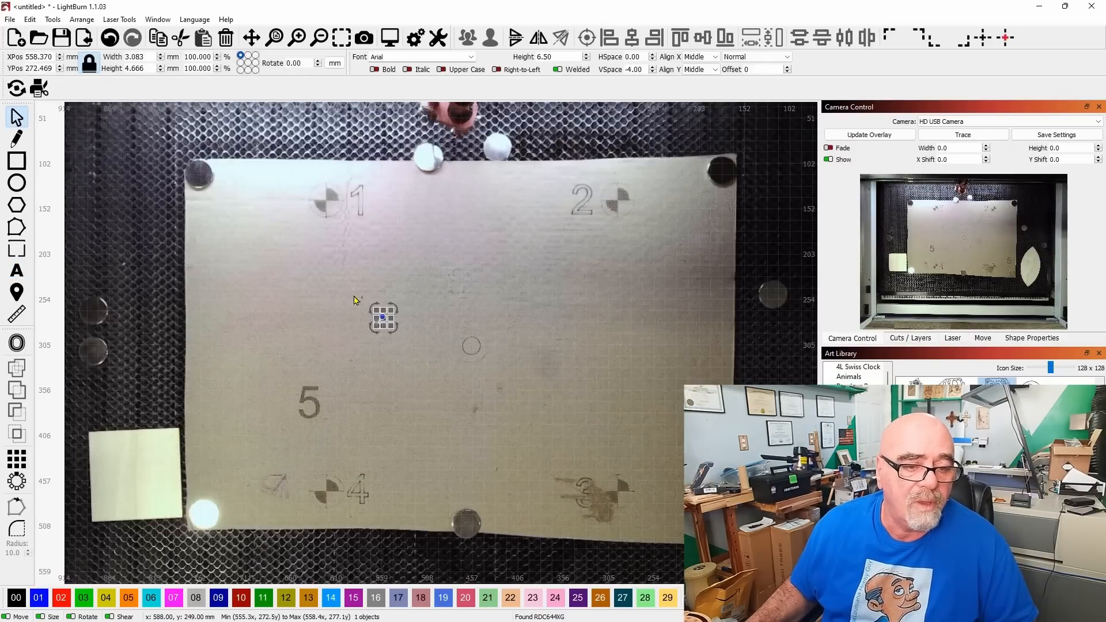
left_click_drag(396, 310, 397, 375)
left_click_drag(420, 338, 433, 319)
scroll(398, 375, "up", 1)
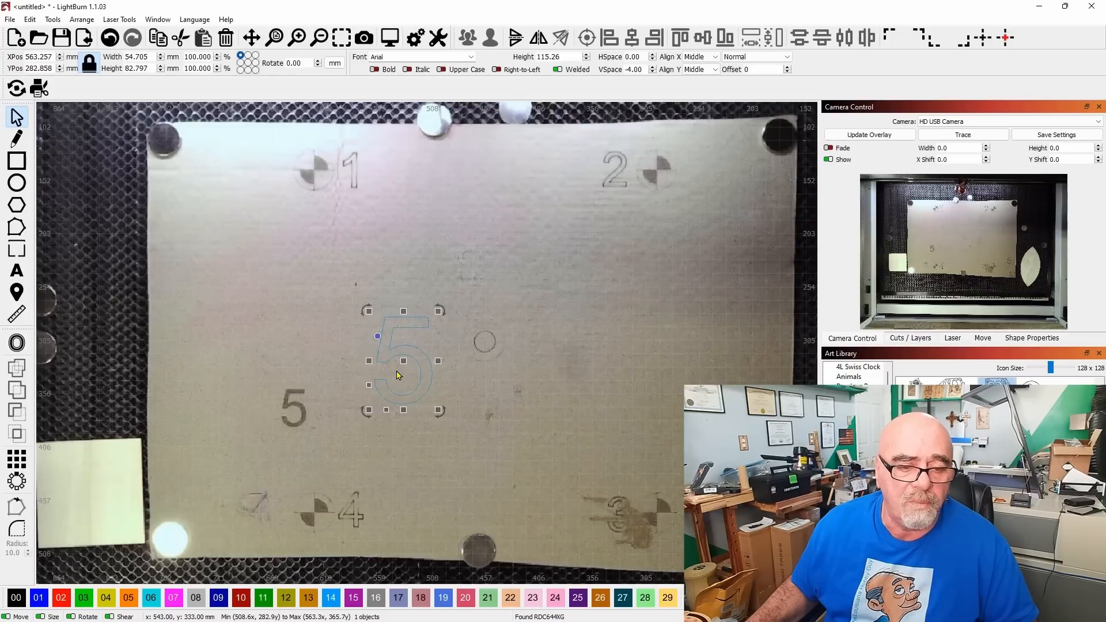
Step: Assign the large 5 to black layer 00 and set the layer's mode to Fill
left_click(8, 602)
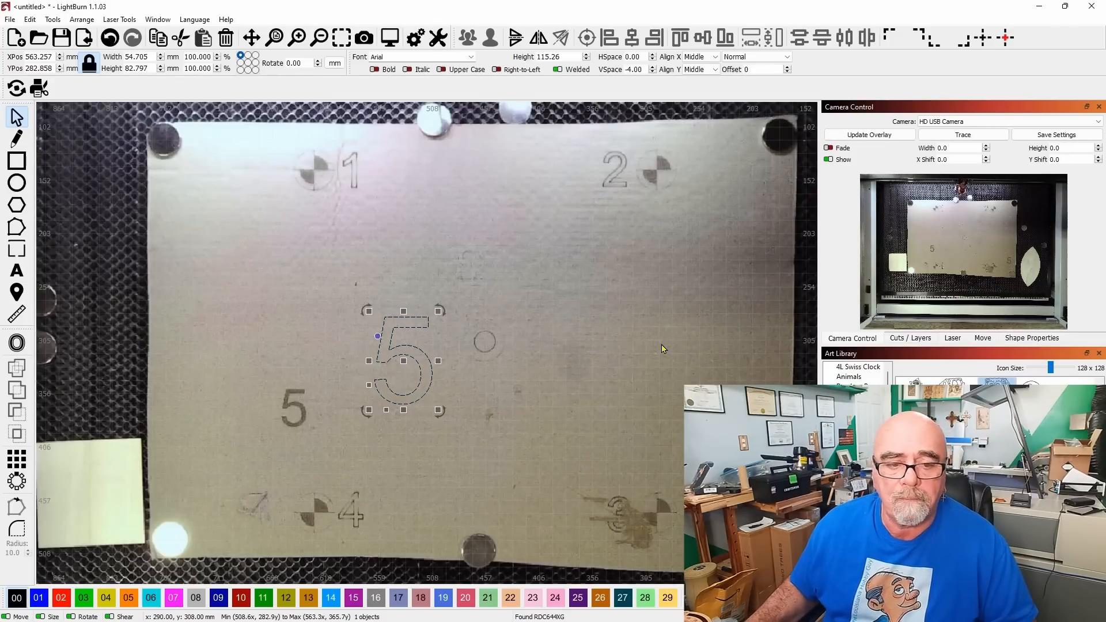
left_click(908, 340)
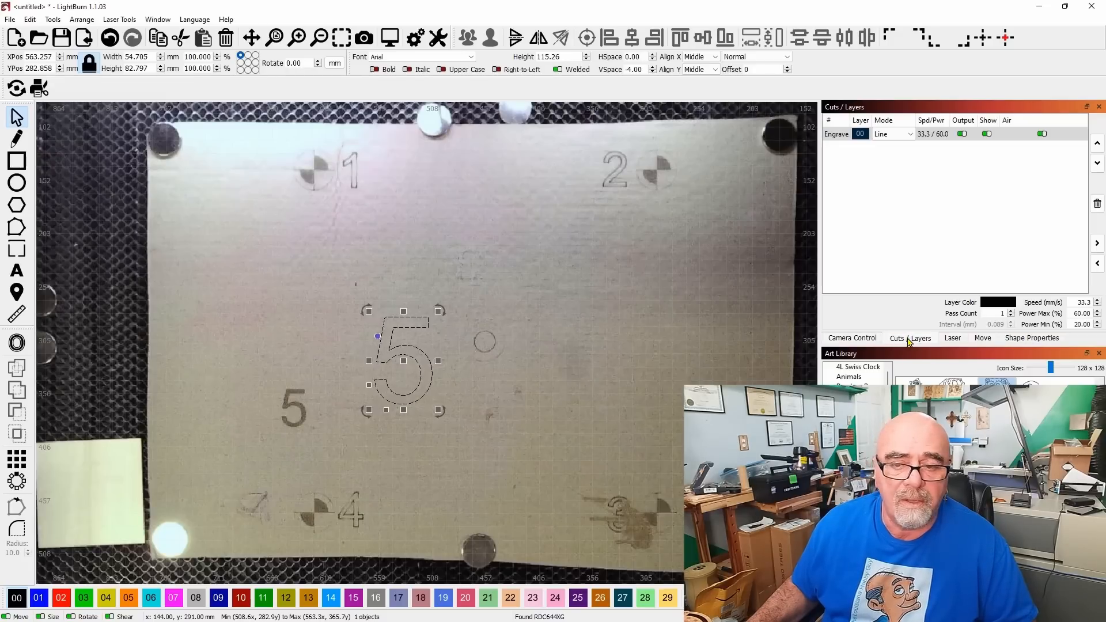
left_click(892, 133)
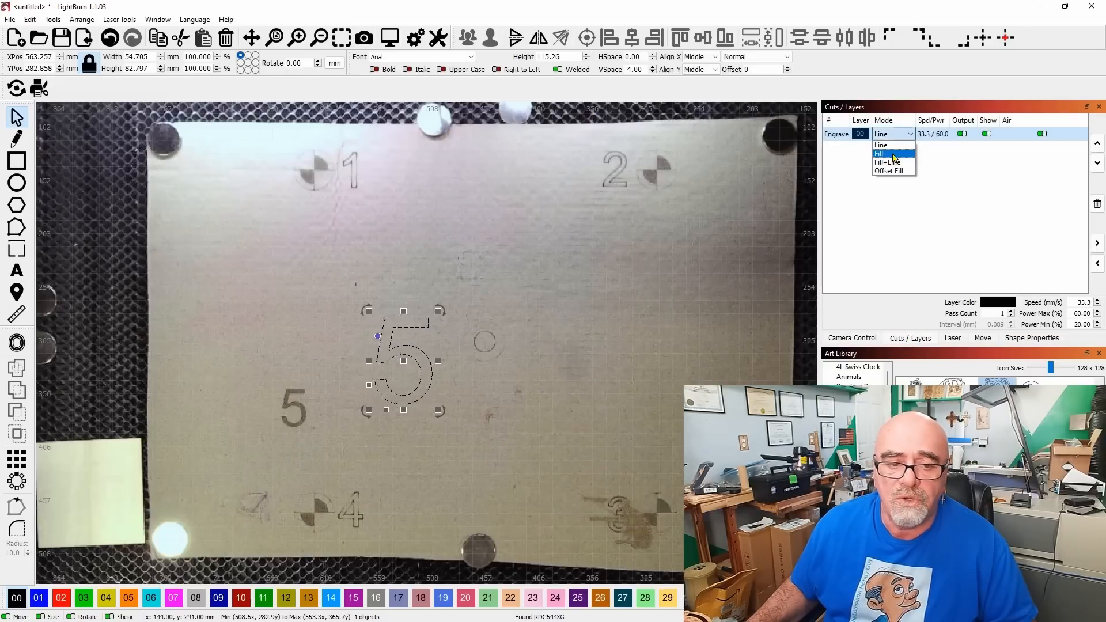
left_click(894, 153)
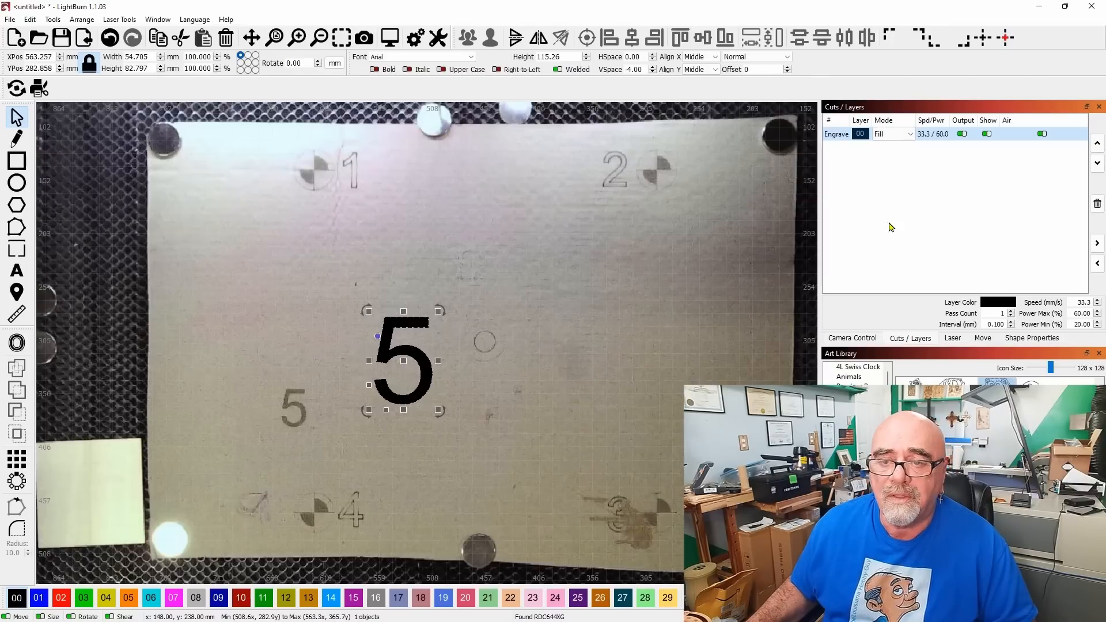
Step: Set layer 00's cut settings to 350 mm/sec speed, 25% maximum power and 8% minimum power
double_click(837, 135)
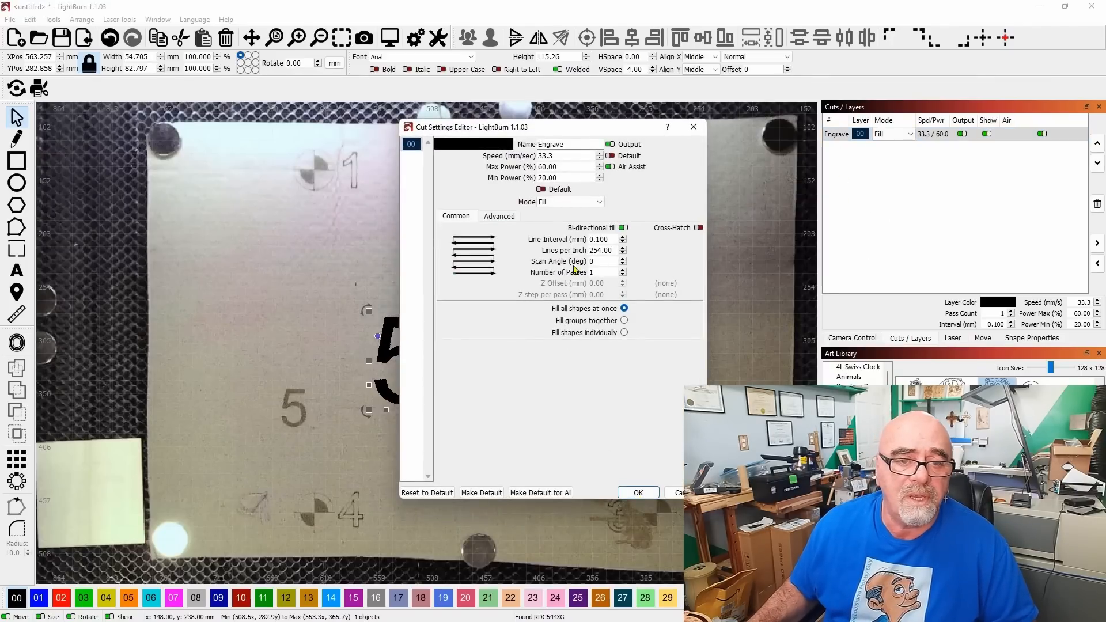
double_click(567, 156)
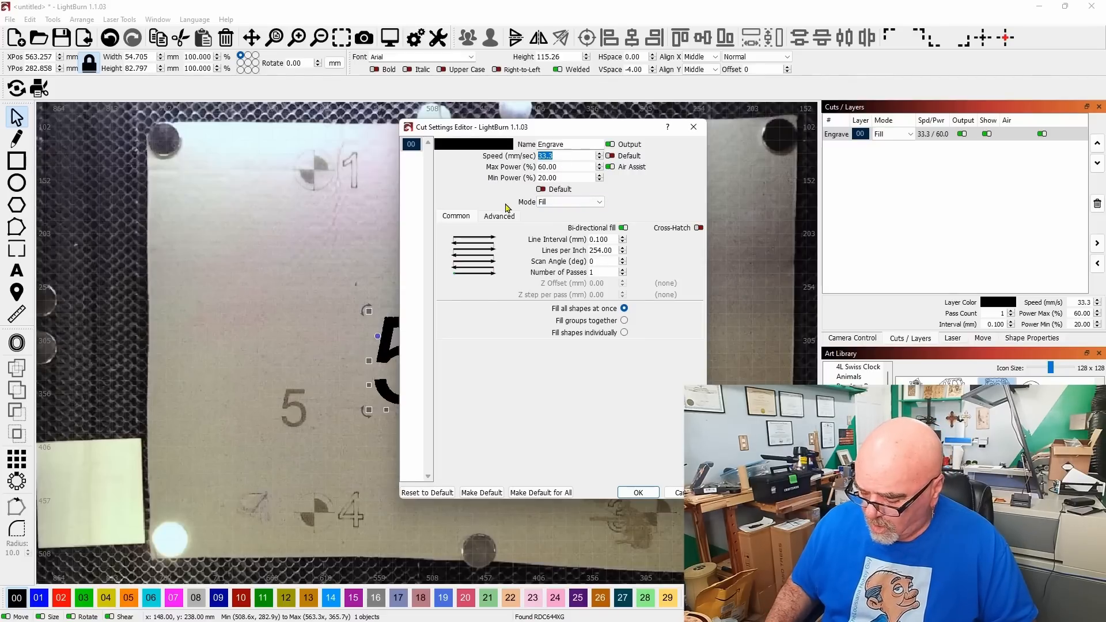
type("350")
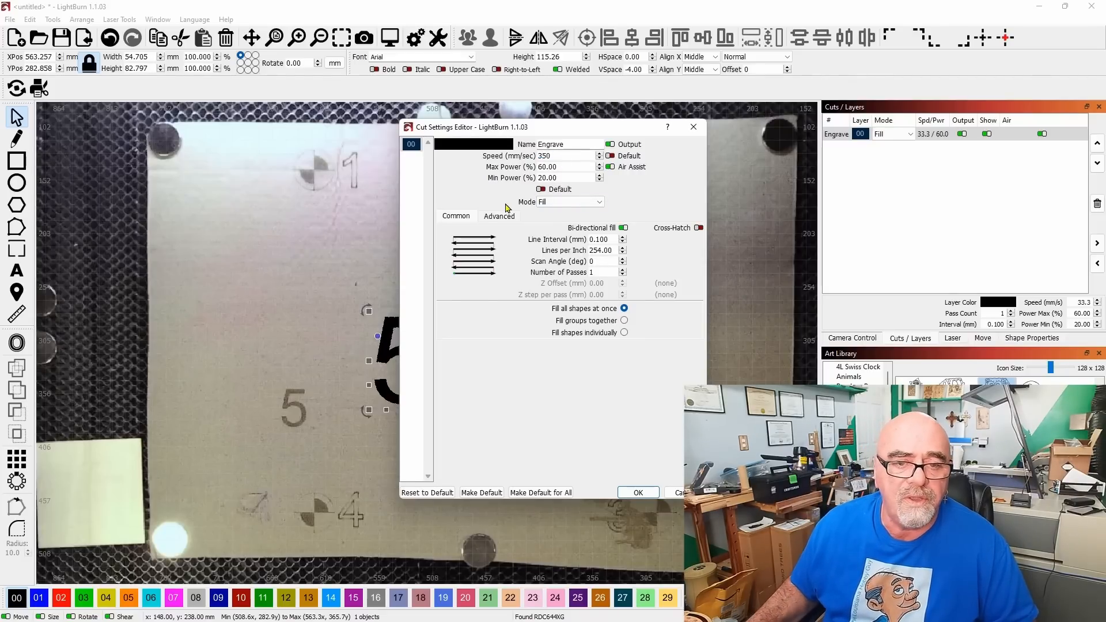
double_click(575, 167)
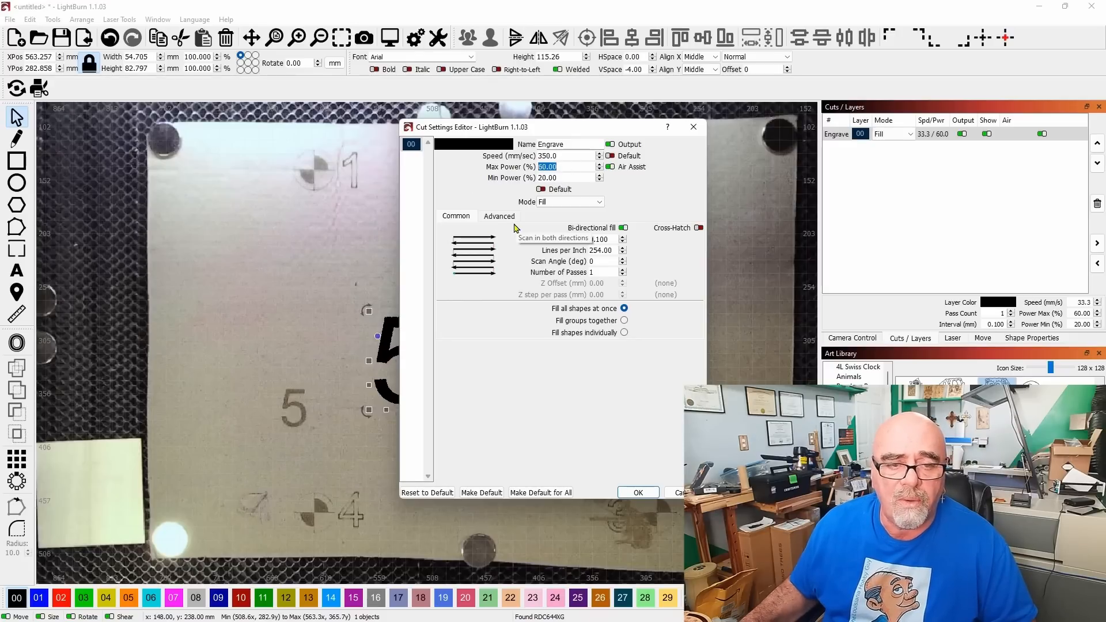
type("25")
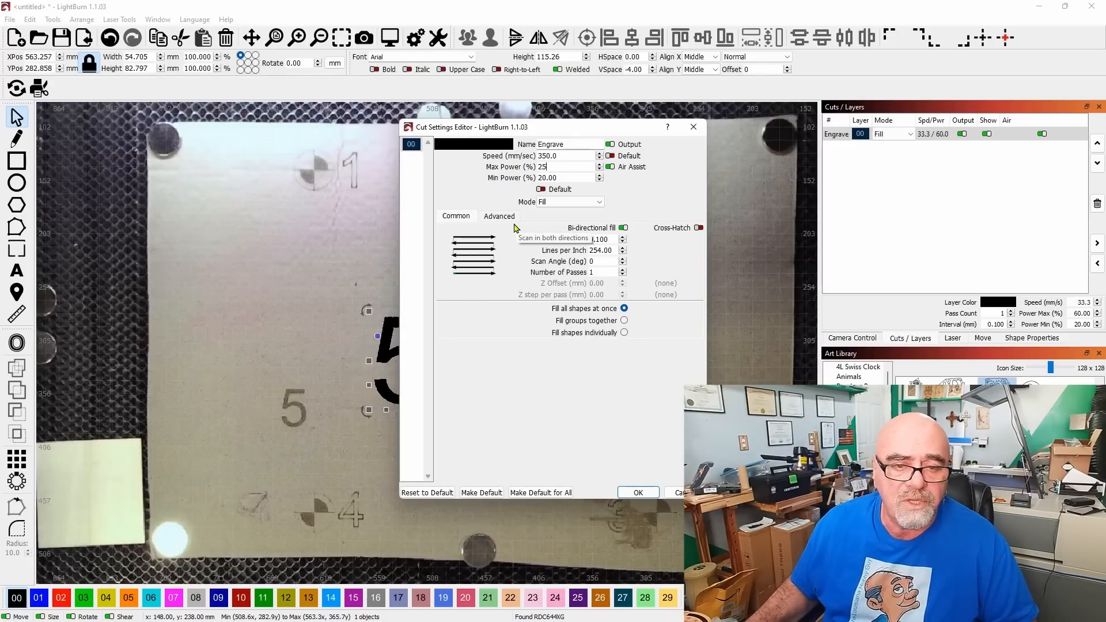
key("Tab")
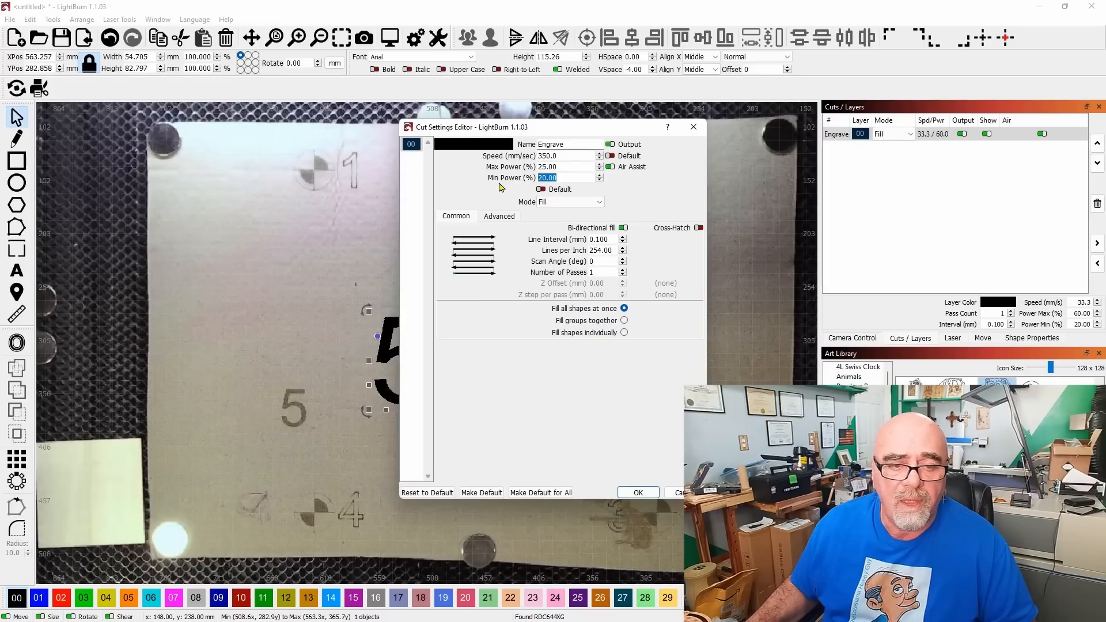
type("8")
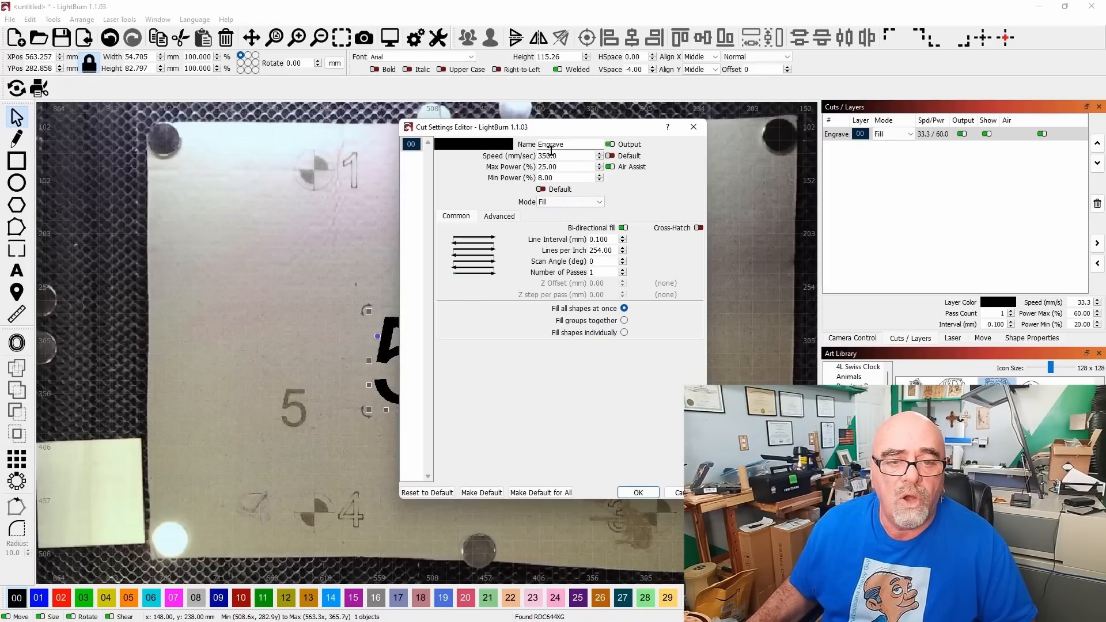
left_click(634, 493)
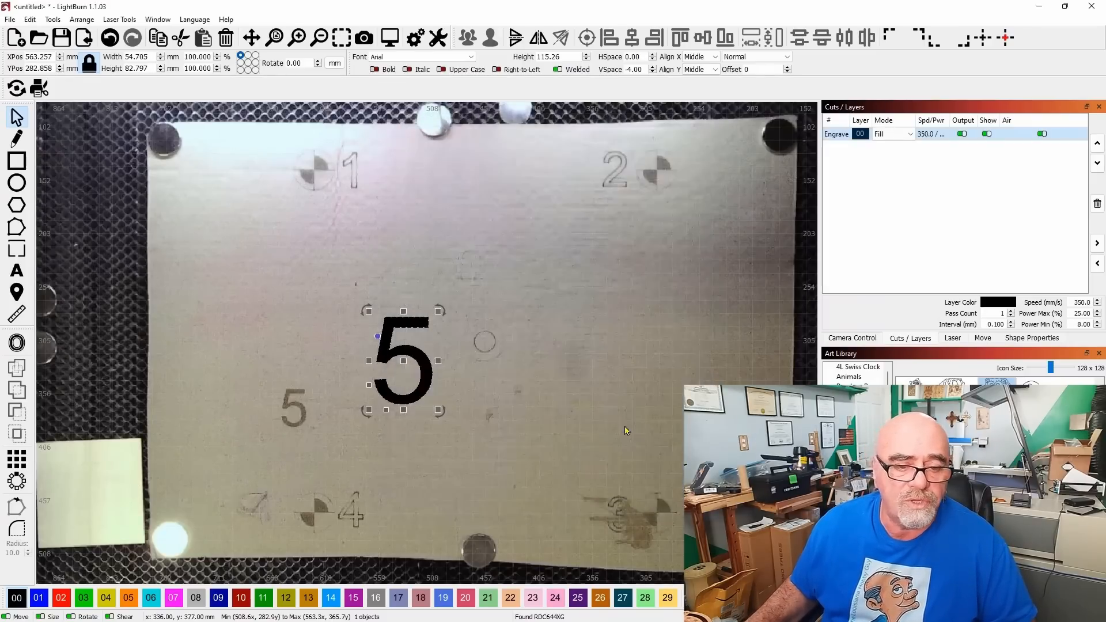
Step: Undock and enlarge the camera view over the workspace, and run the rectangular frame of the 5 on the laser
left_click(854, 341)
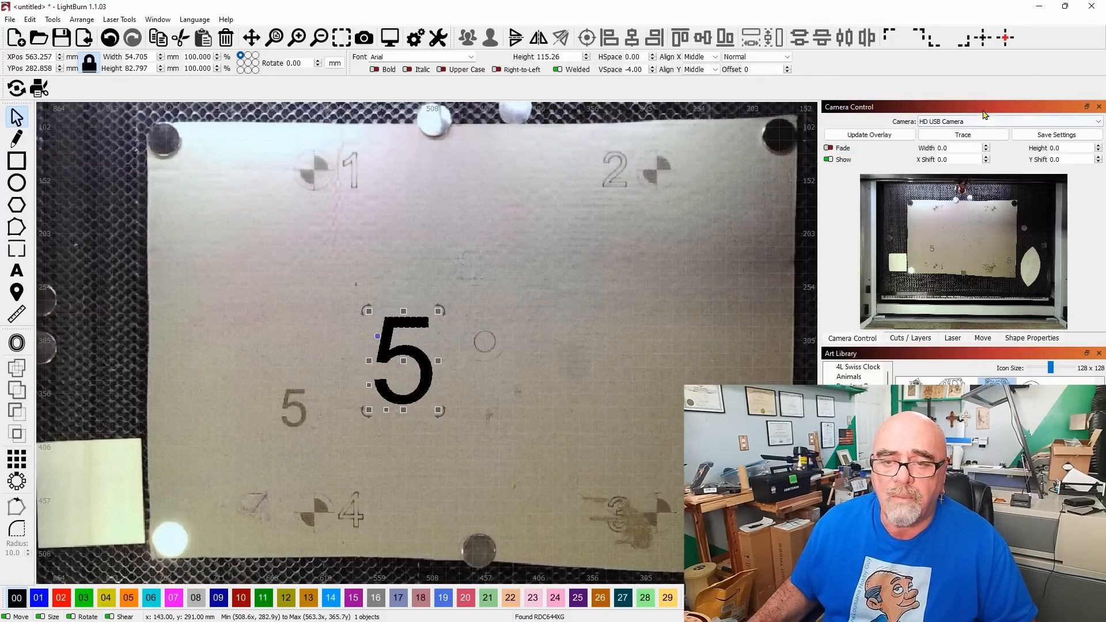
left_click_drag(984, 109, 174, 32)
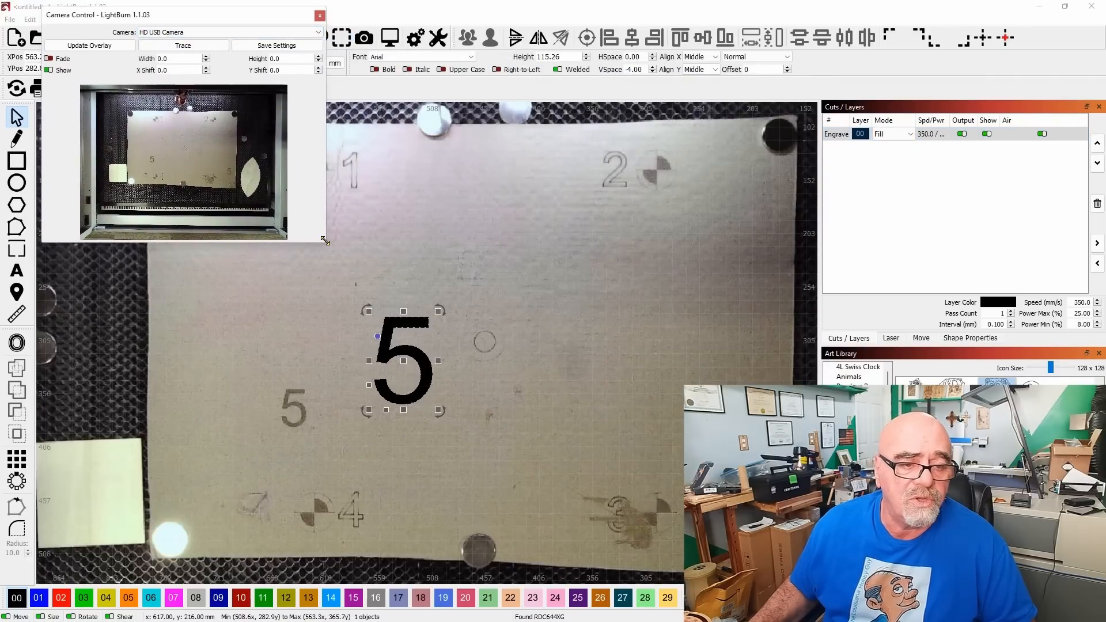
left_click_drag(323, 246, 705, 525)
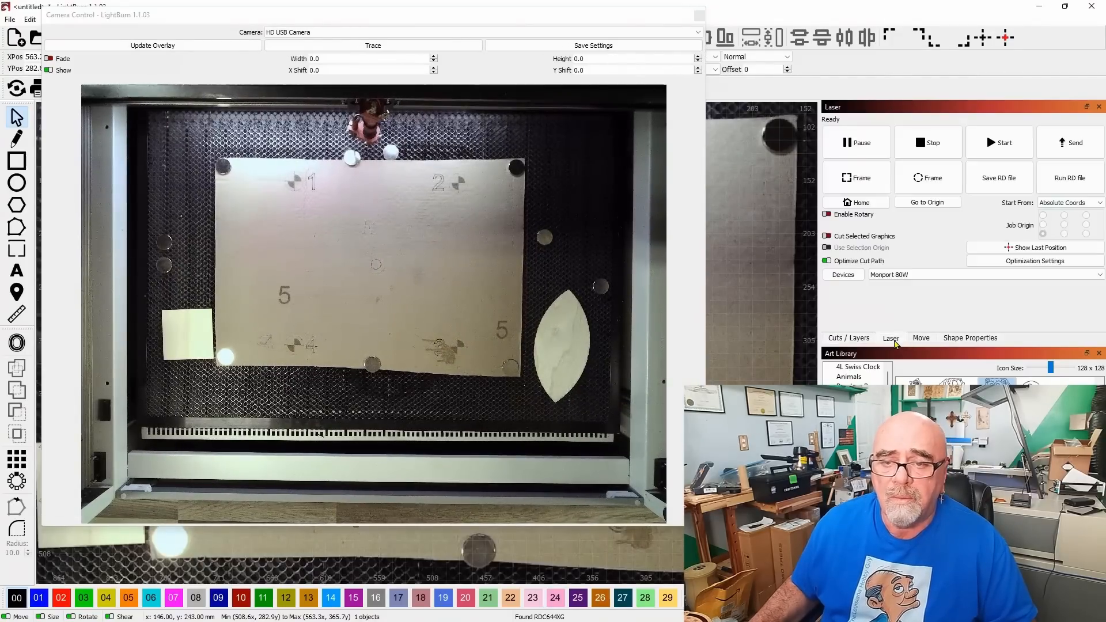
left_click(891, 339)
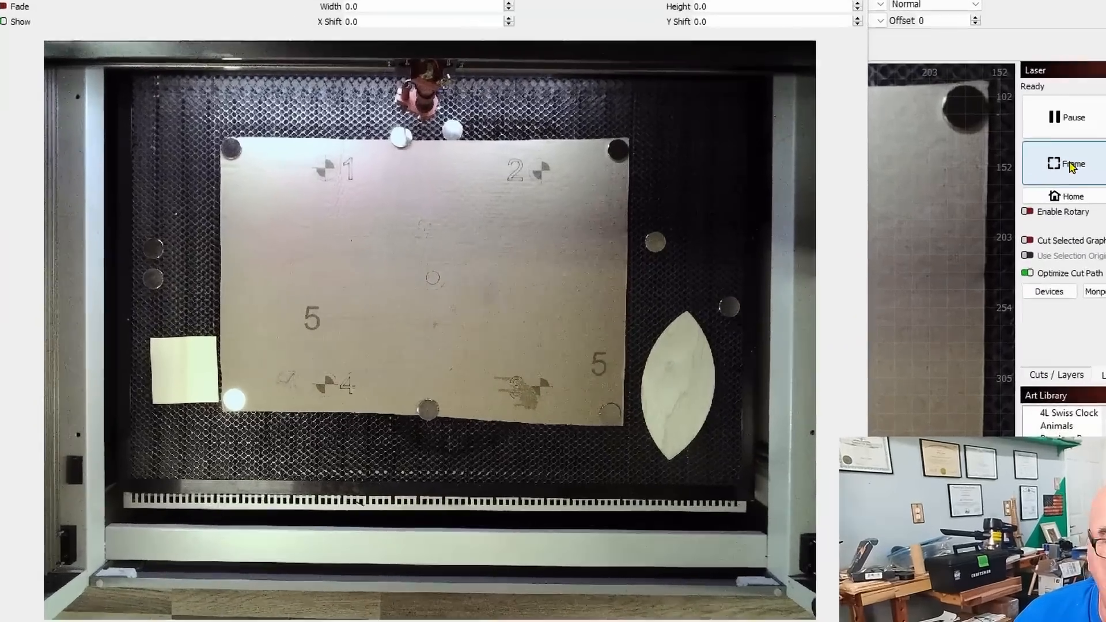
left_click(859, 181)
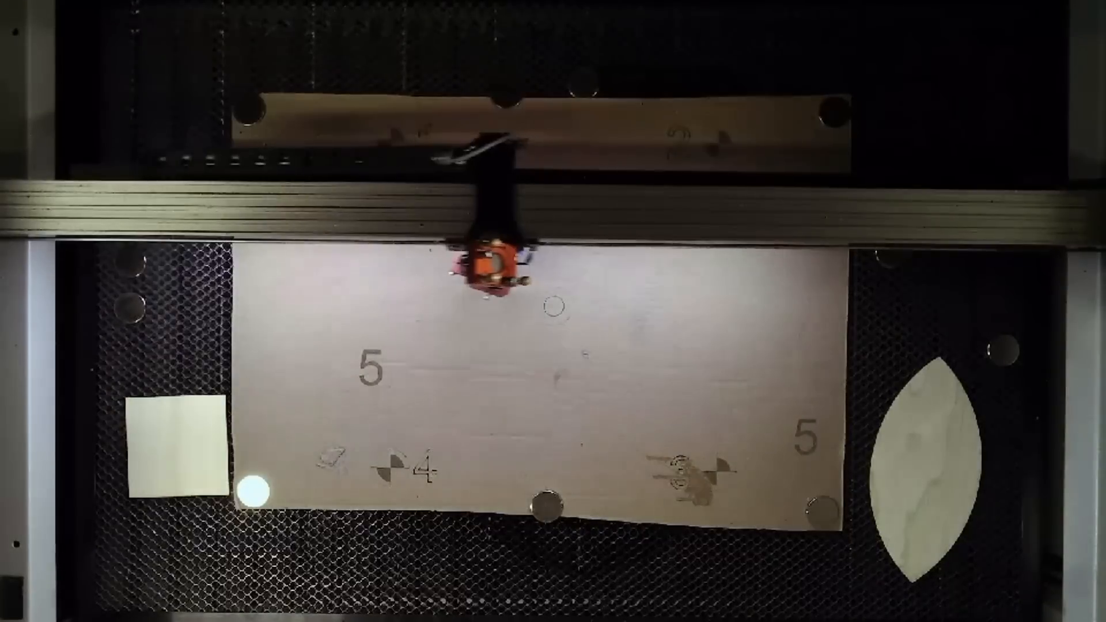
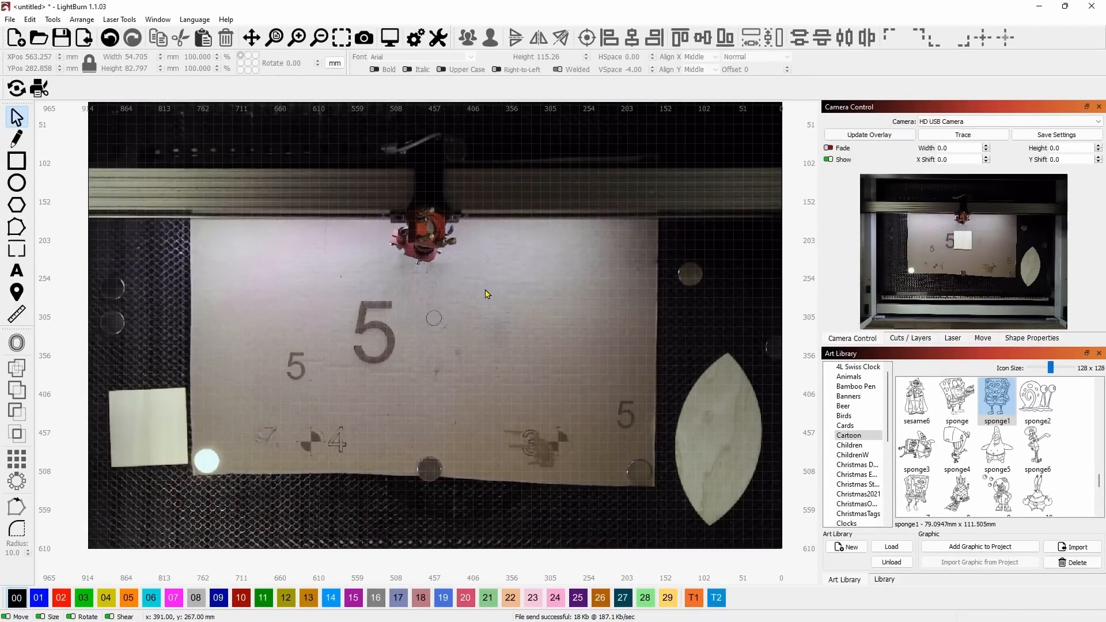
Step: Update the camera overlay and draw a square of about 97 by 97 mm over the pale wood piece beside the engraved 5
left_click(870, 134)
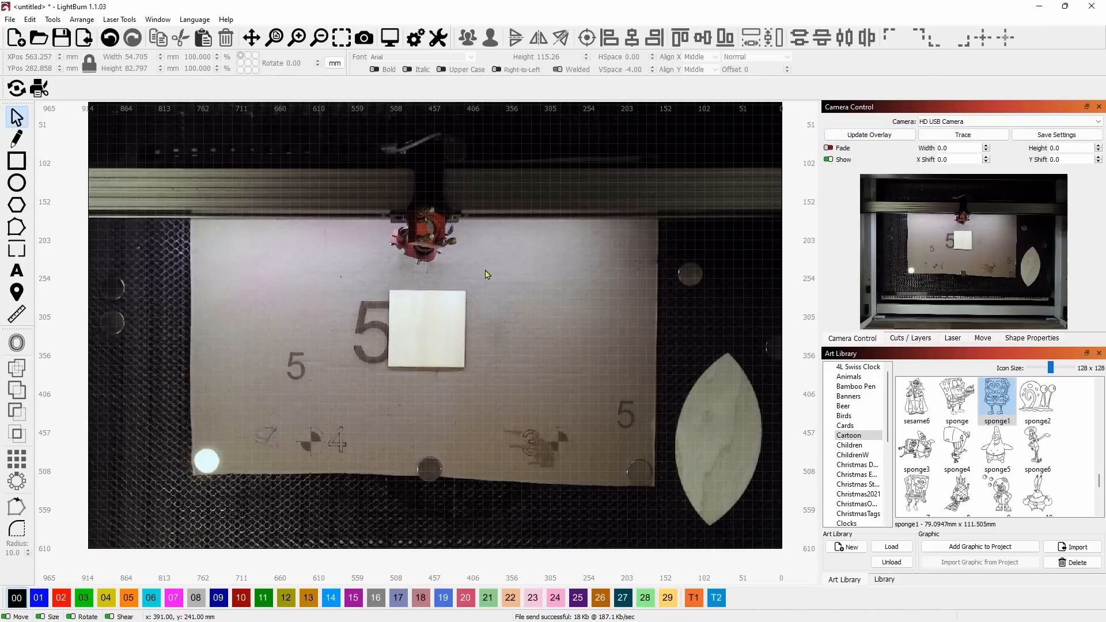
scroll(368, 304, "up", 3)
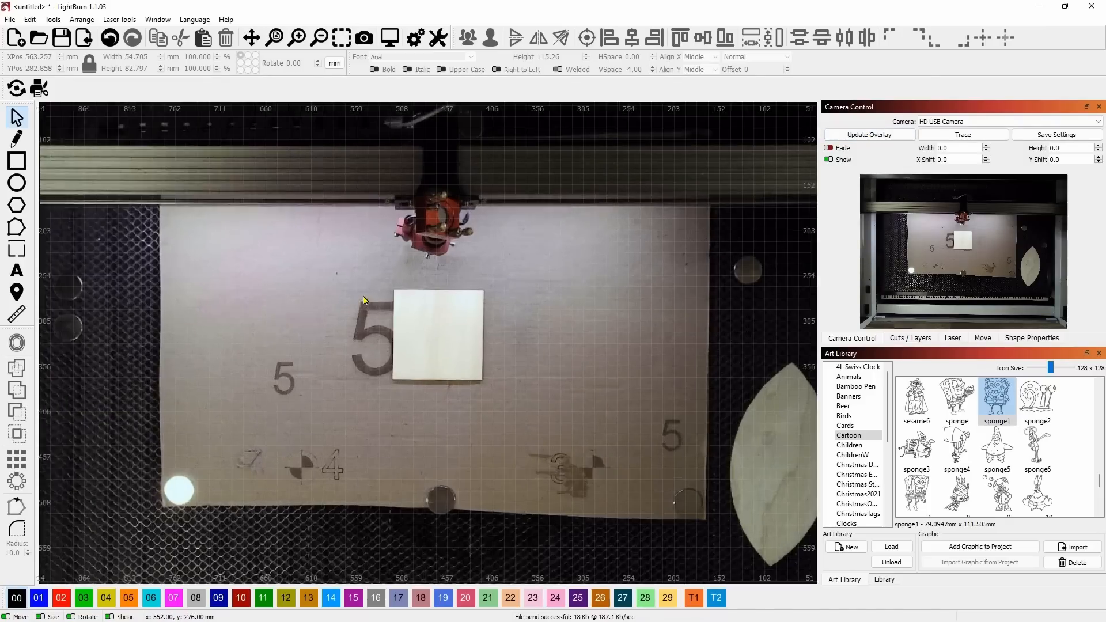
scroll(503, 307, "up", 2)
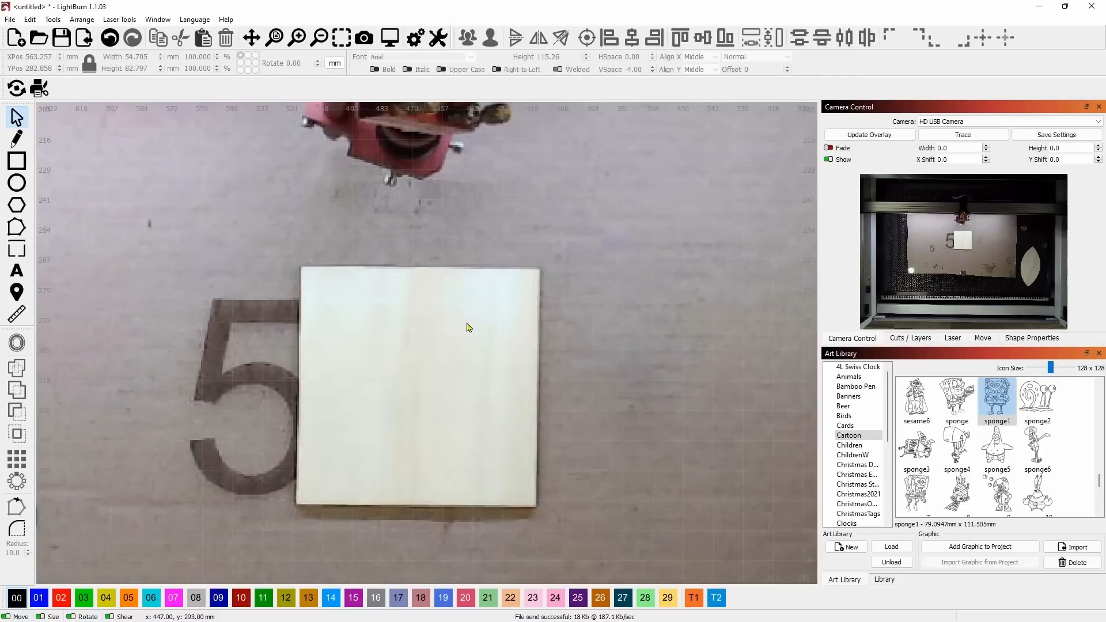
scroll(469, 327, "up", 2)
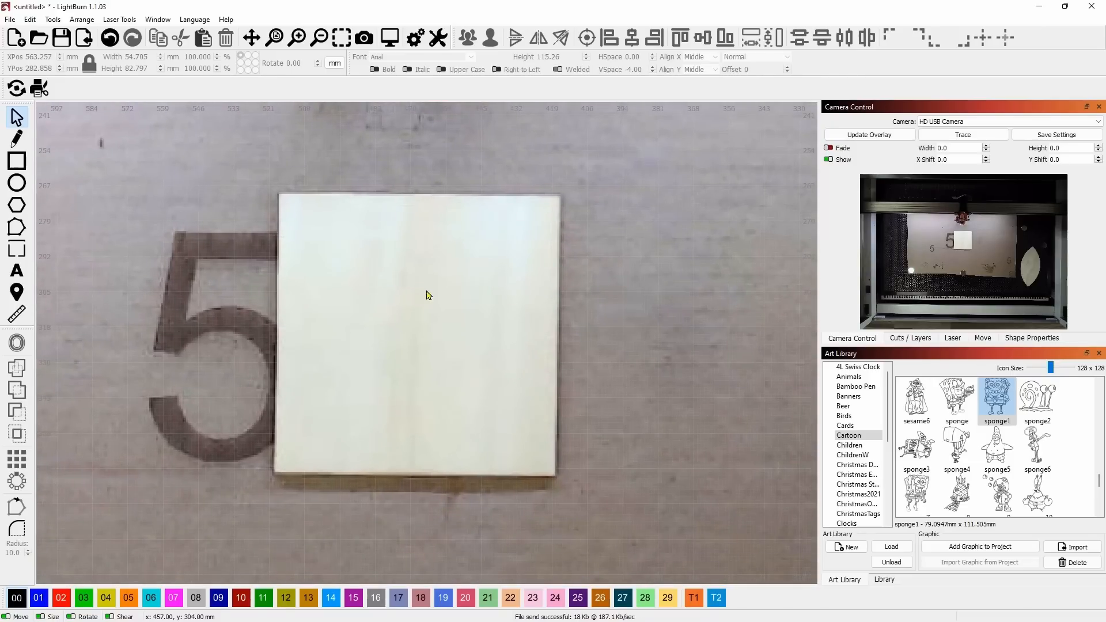
left_click(20, 171)
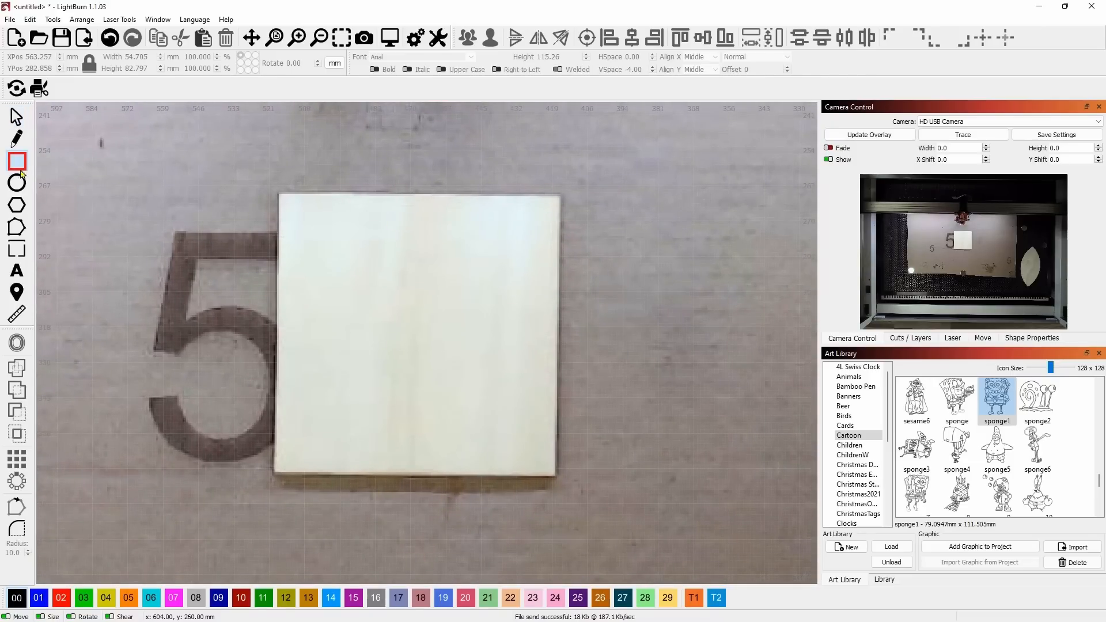
left_click_drag(280, 199, 550, 470)
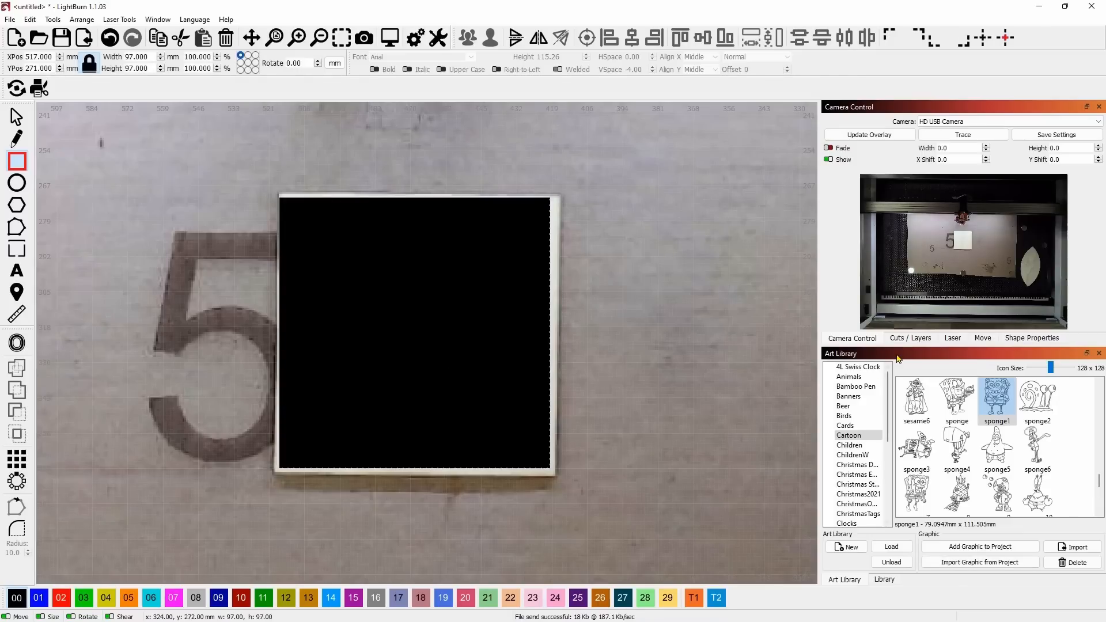
Step: Set layer 00's mode to Line and shift the square slightly to centre it on the pale wood piece
left_click(911, 340)
left_click(898, 134)
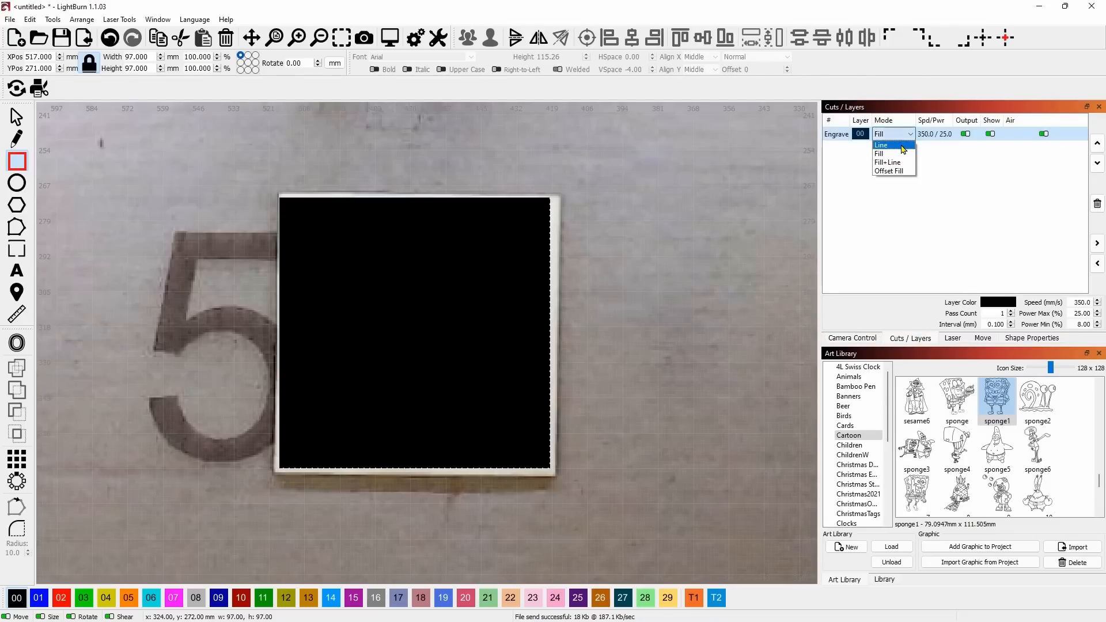
left_click(901, 144)
left_click(16, 116)
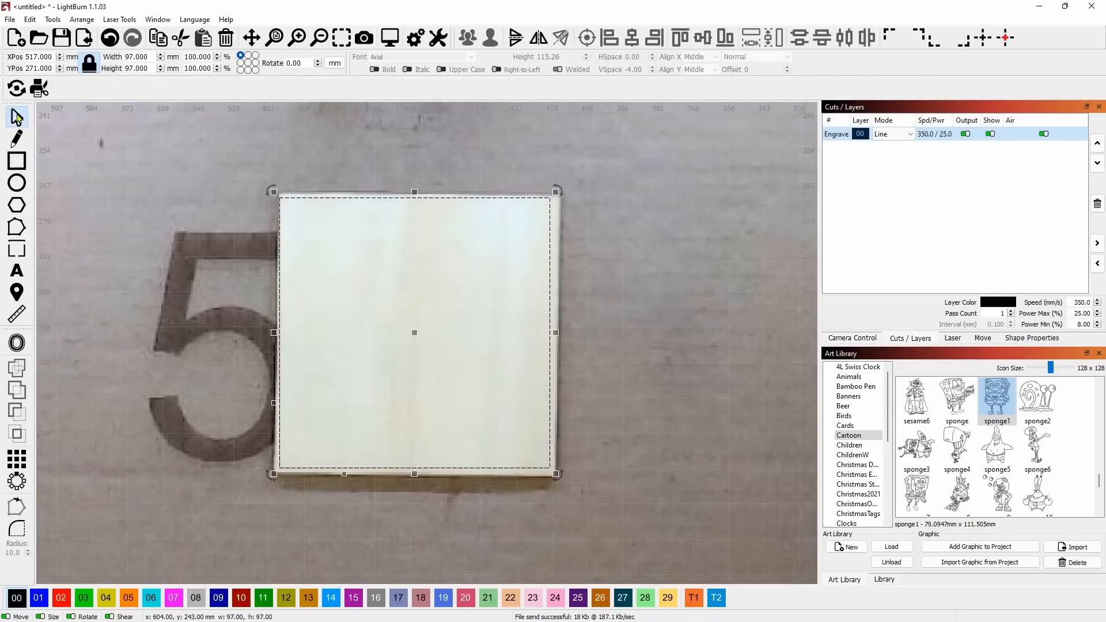
left_click(417, 333)
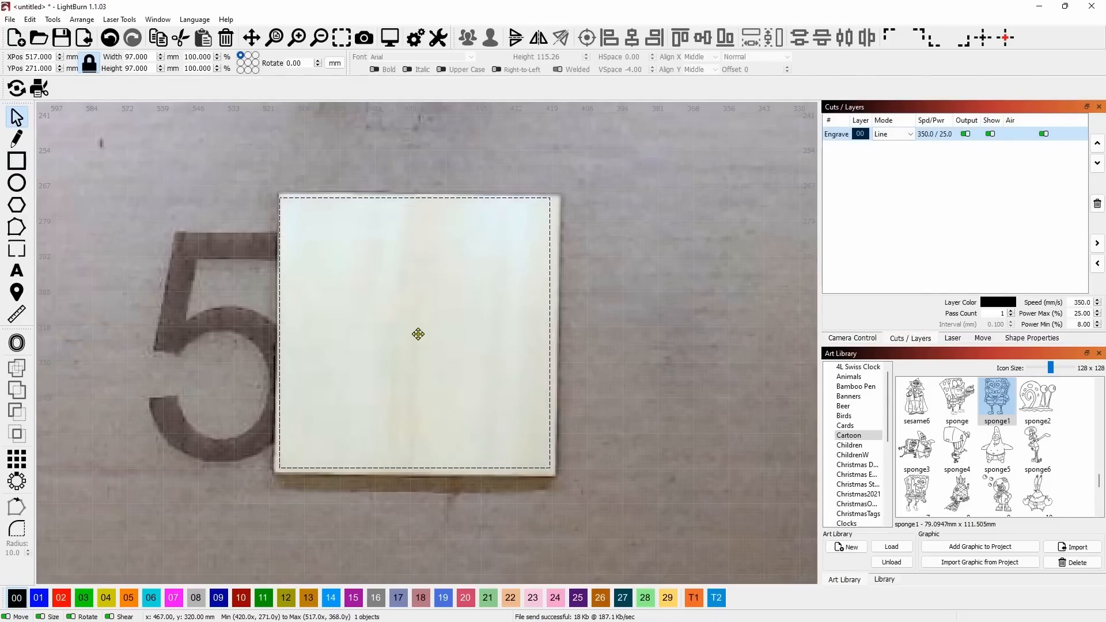
left_click_drag(418, 334, 421, 337)
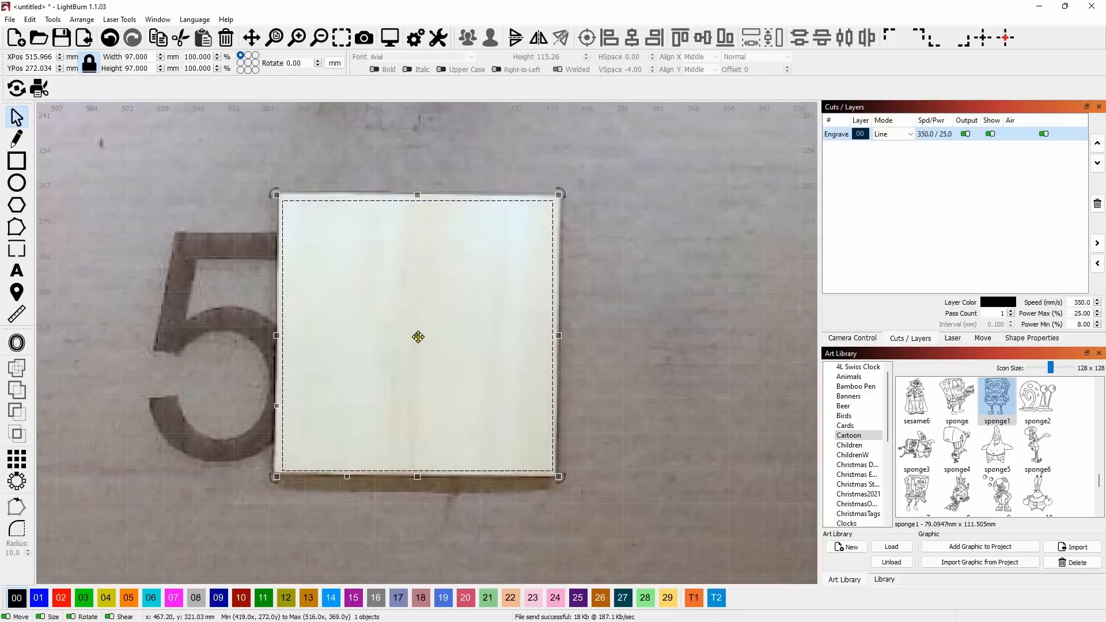
Step: Offset the square outward by 1.25 mm with round corners and set layer 00's mode to Offset Fill
left_click(17, 343)
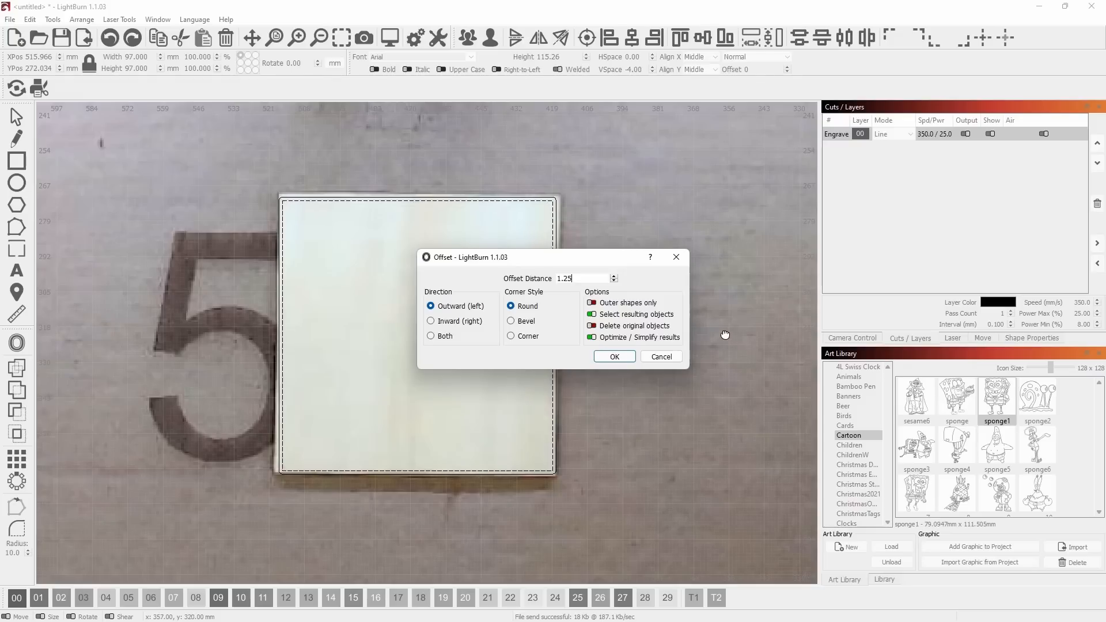
left_click(614, 357)
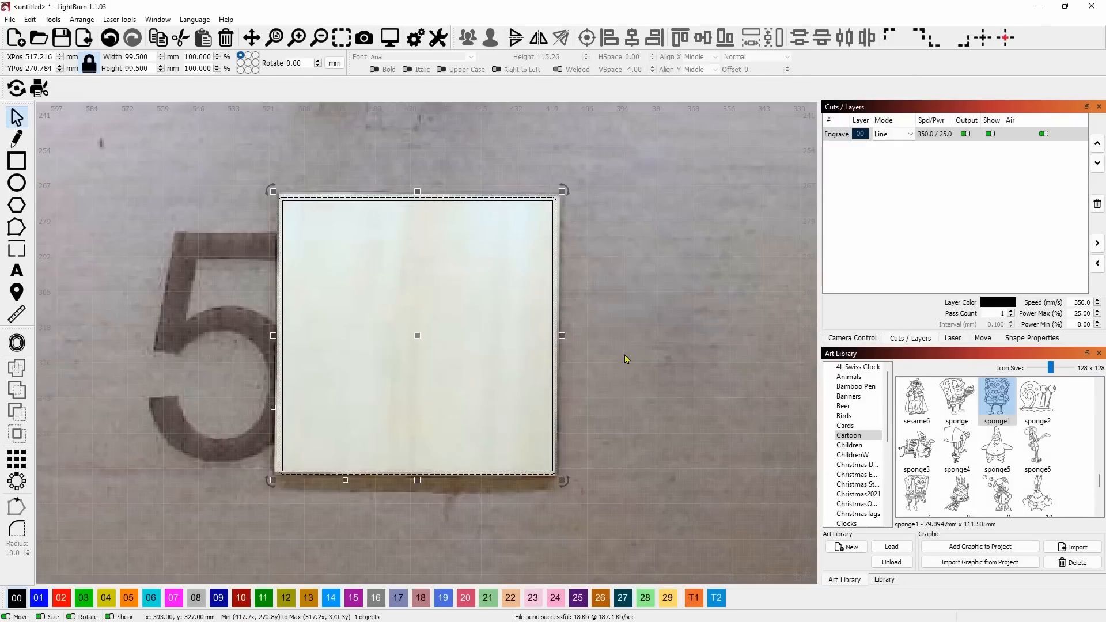
left_click(904, 136)
left_click(900, 154)
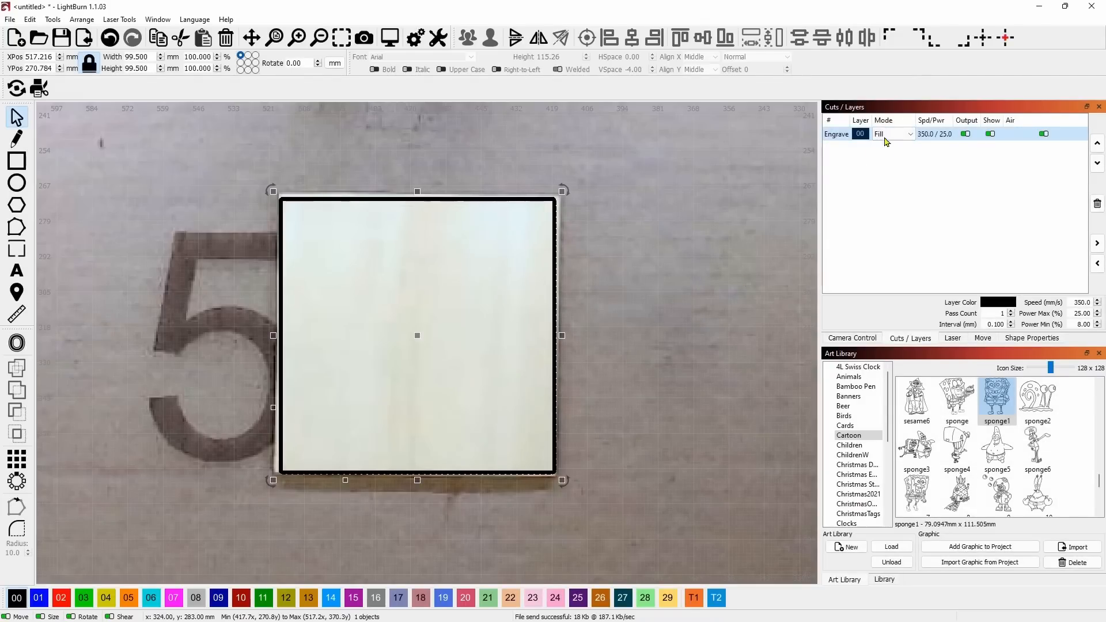
left_click(891, 135)
left_click(890, 171)
Step: Undo the adjustment made to the outer square alone, and group the inner and outer squares into one frame
scroll(213, 314, "up", 1)
scroll(213, 314, "up", 1)
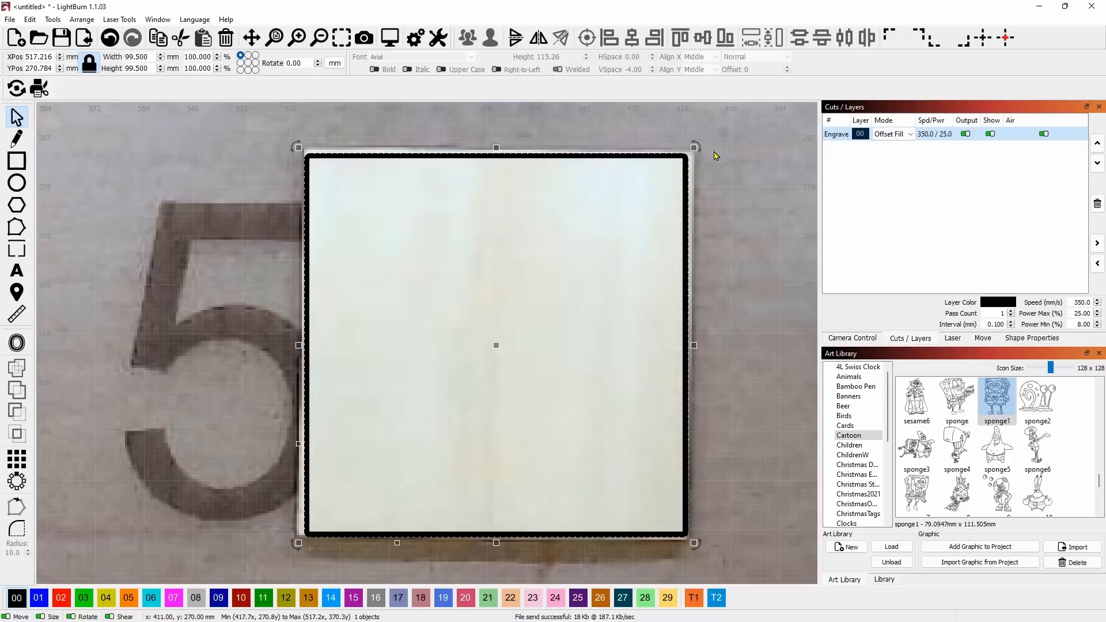
left_click_drag(700, 150, 704, 162)
left_click(109, 38)
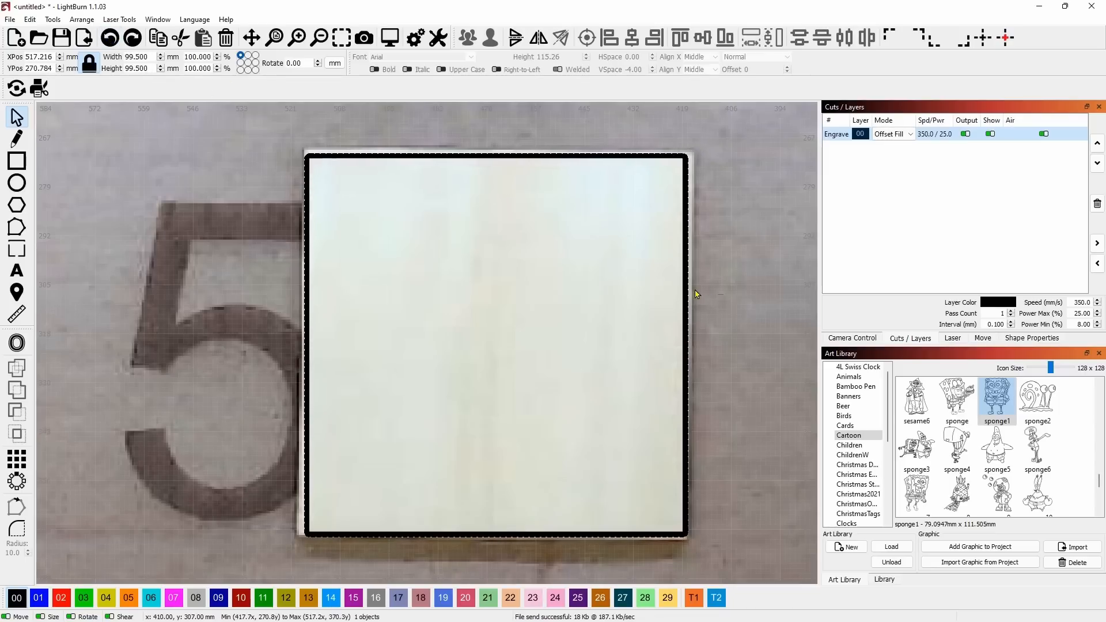
left_click_drag(695, 290, 650, 265)
left_click(469, 39)
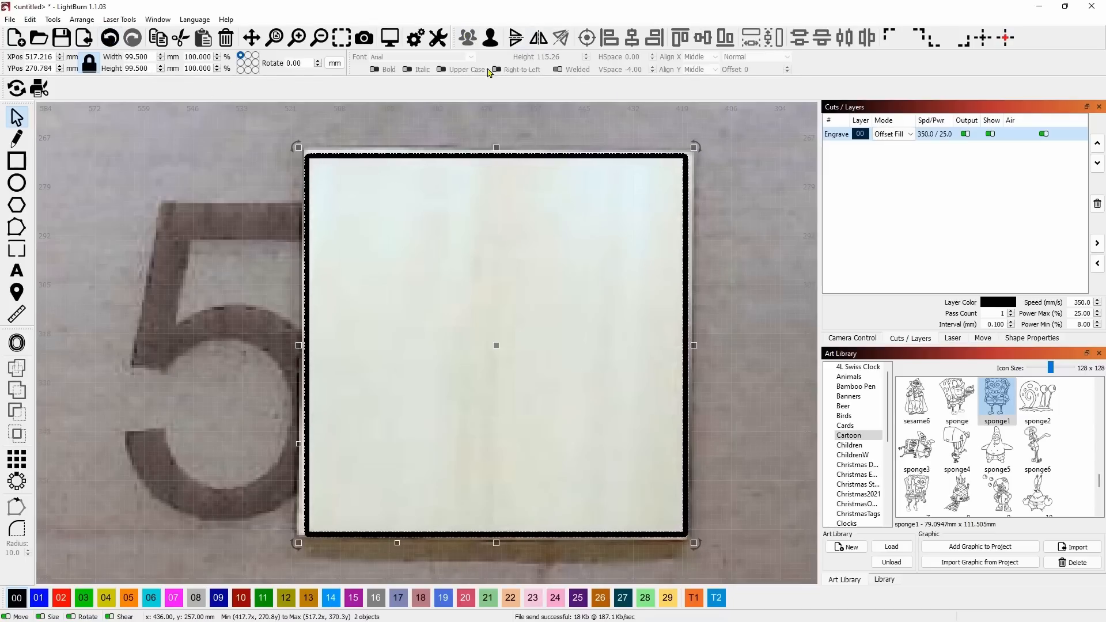
Step: Rotate the grouped frame slightly clockwise, scaled to about 99.3 mm across, and align it with the wood piece's edges in the overlay
left_click_drag(699, 149, 703, 150)
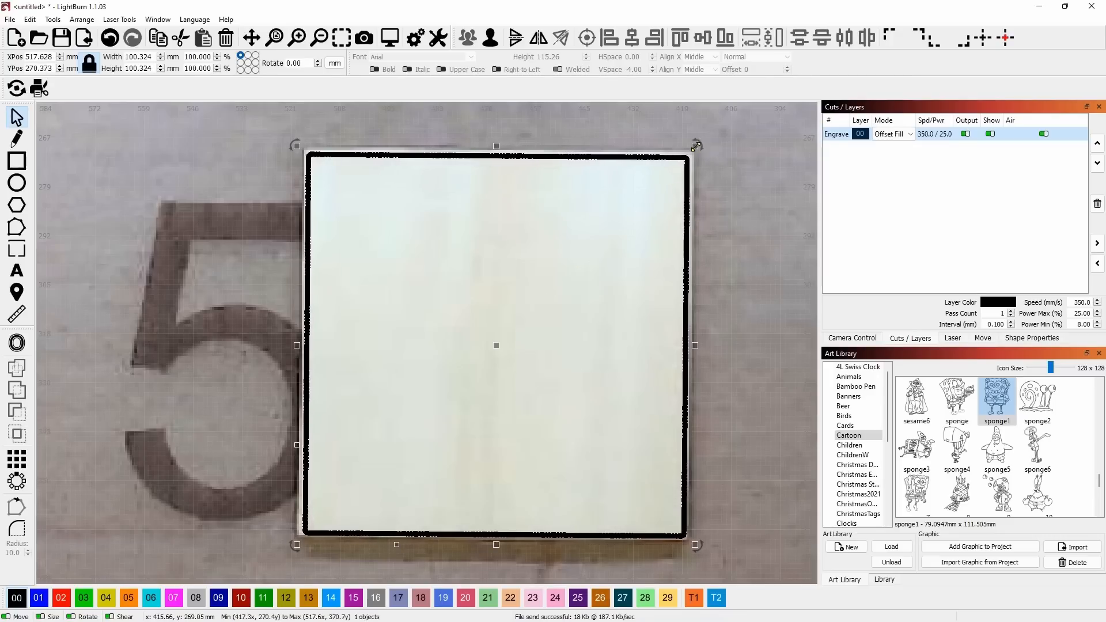
left_click_drag(694, 146, 691, 148)
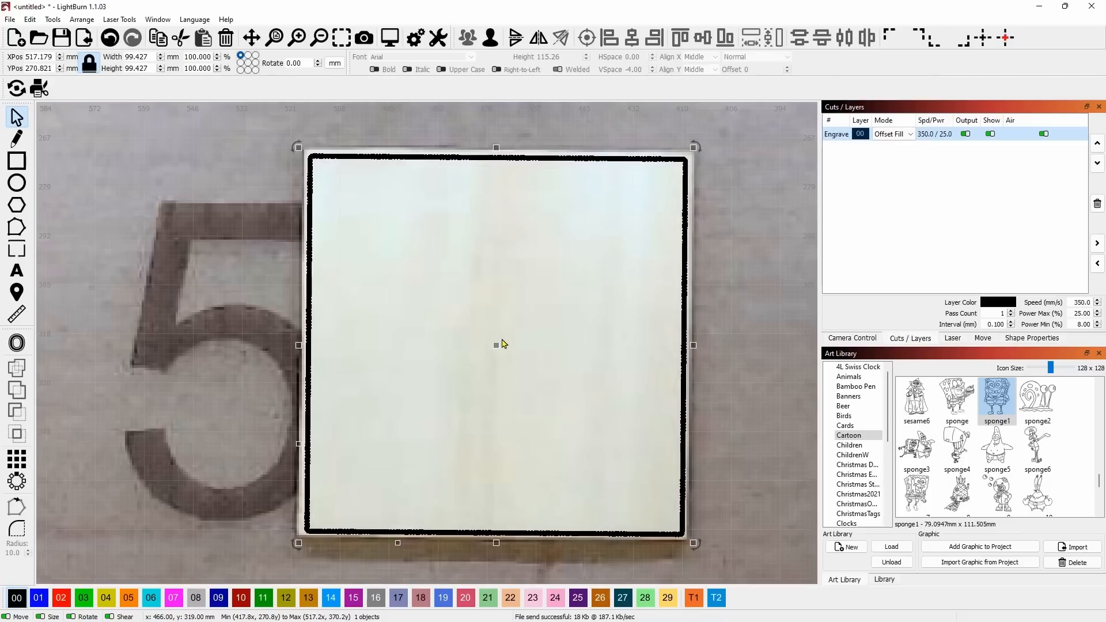
left_click_drag(497, 342, 495, 343)
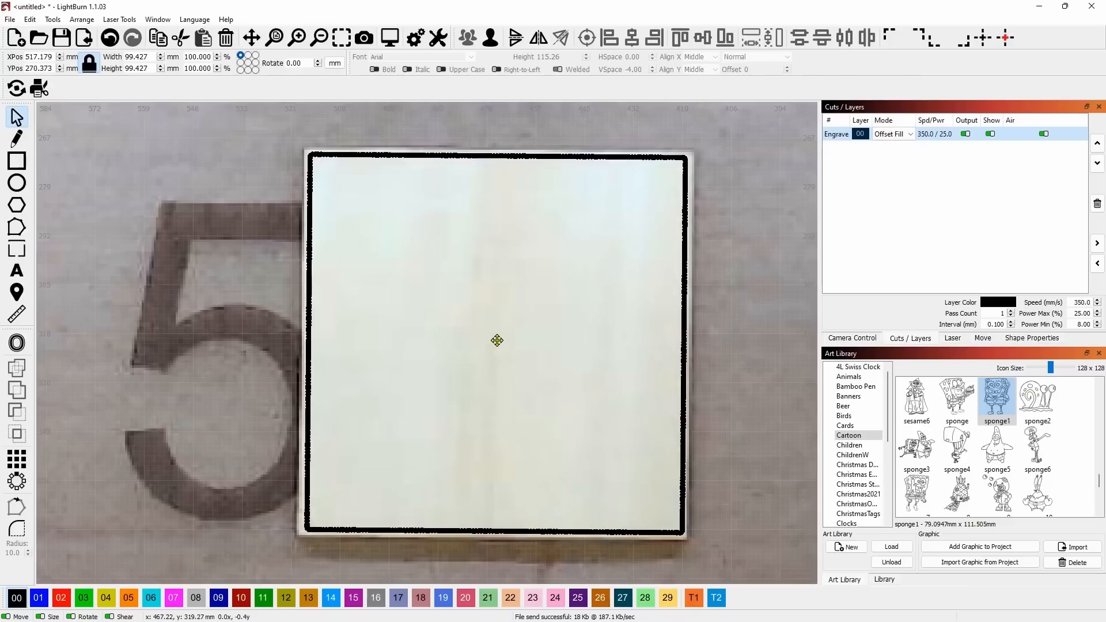
left_click_drag(497, 340, 497, 339)
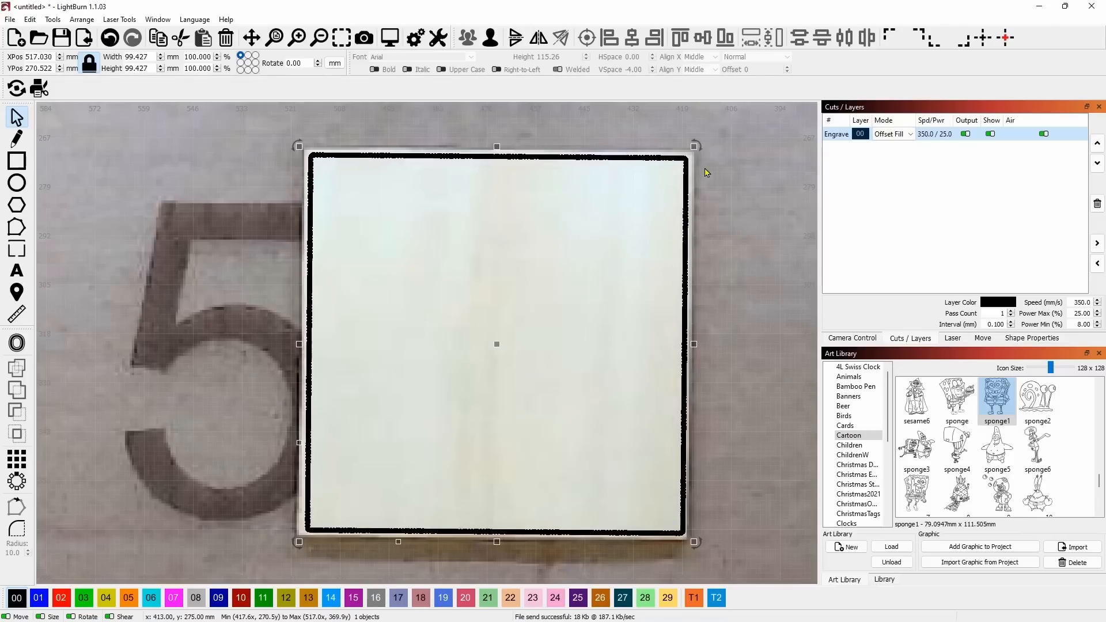
left_click_drag(699, 142, 701, 147)
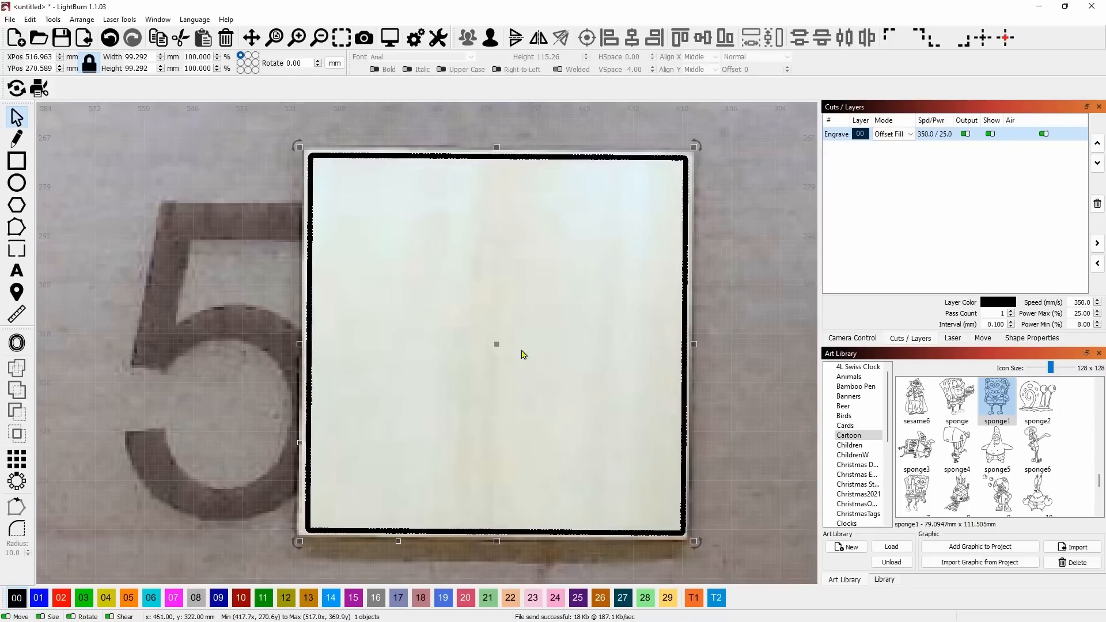
left_click(759, 345)
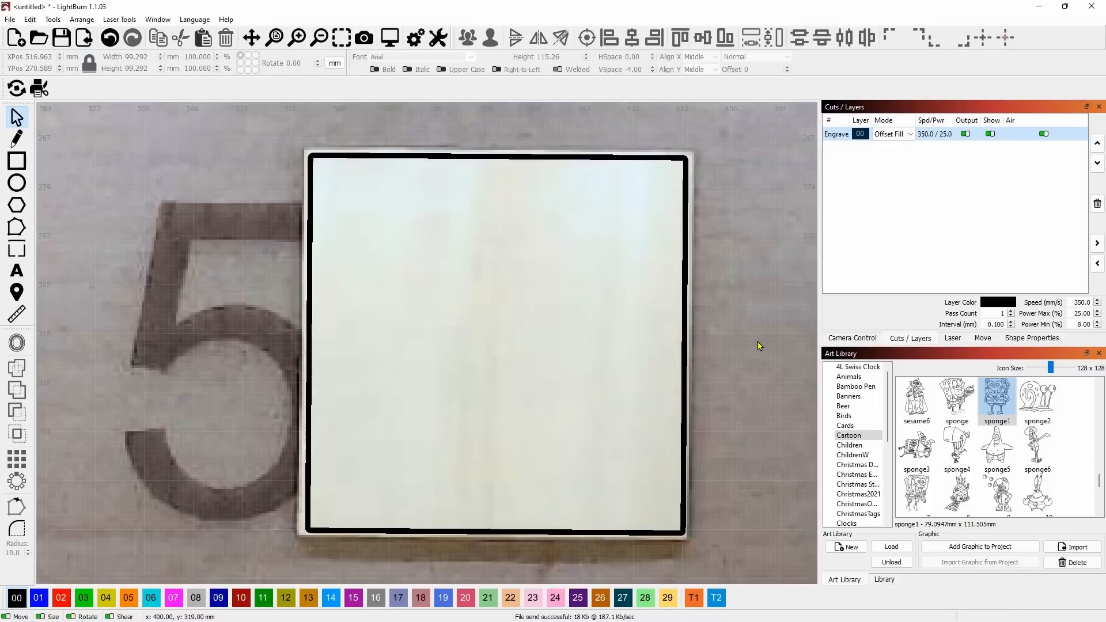
Step: Review layer 00's Offset Fill cut settings and start the laser job for the frame
double_click(835, 137)
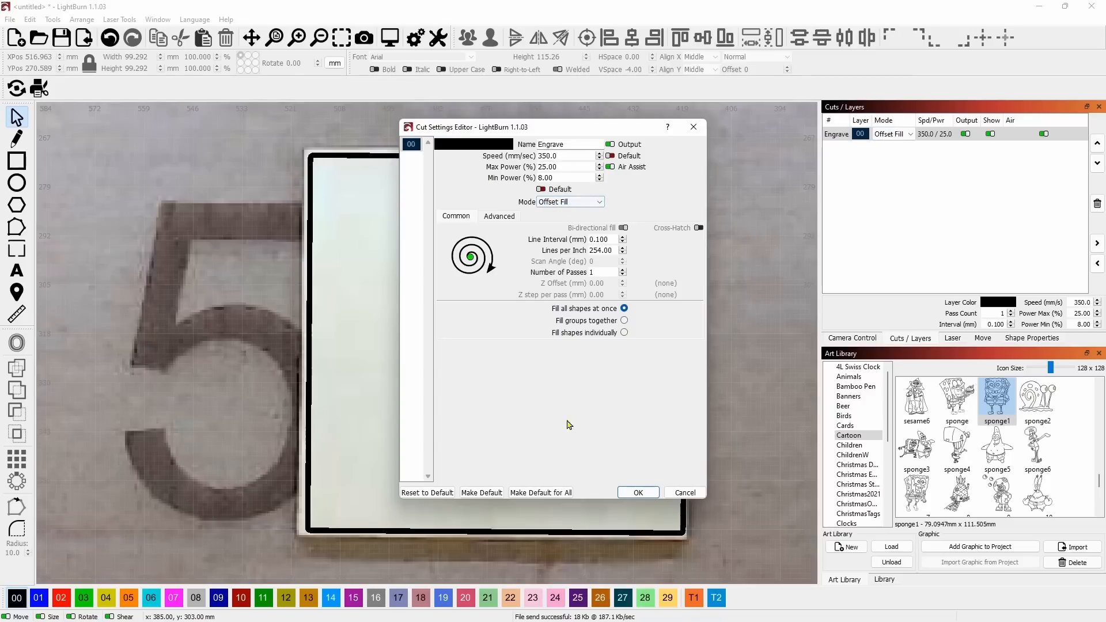
left_click(639, 492)
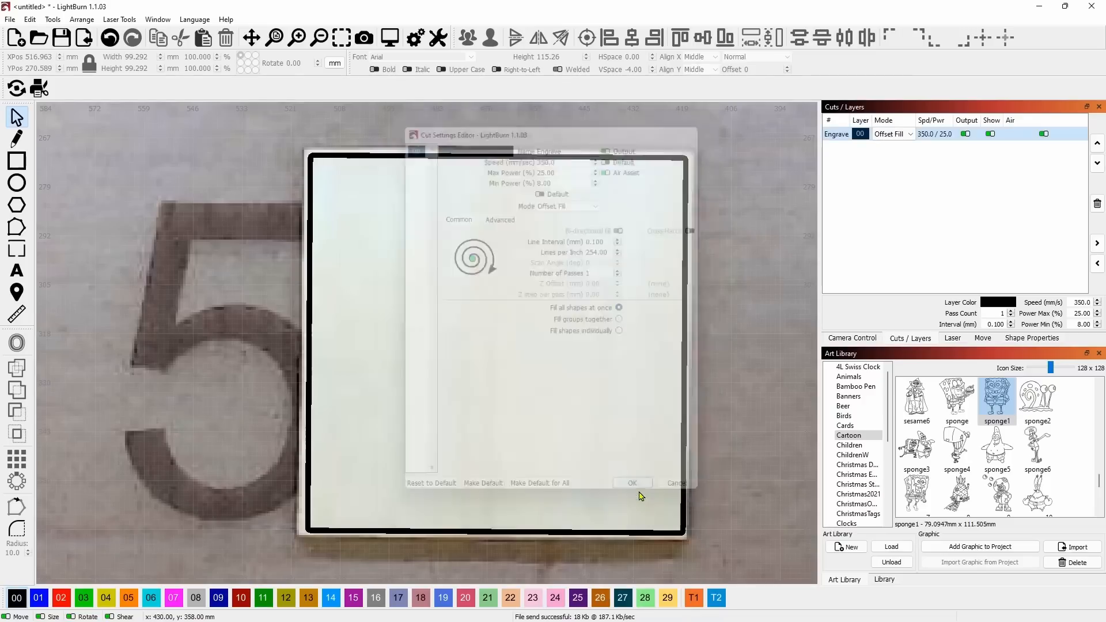
left_click(953, 340)
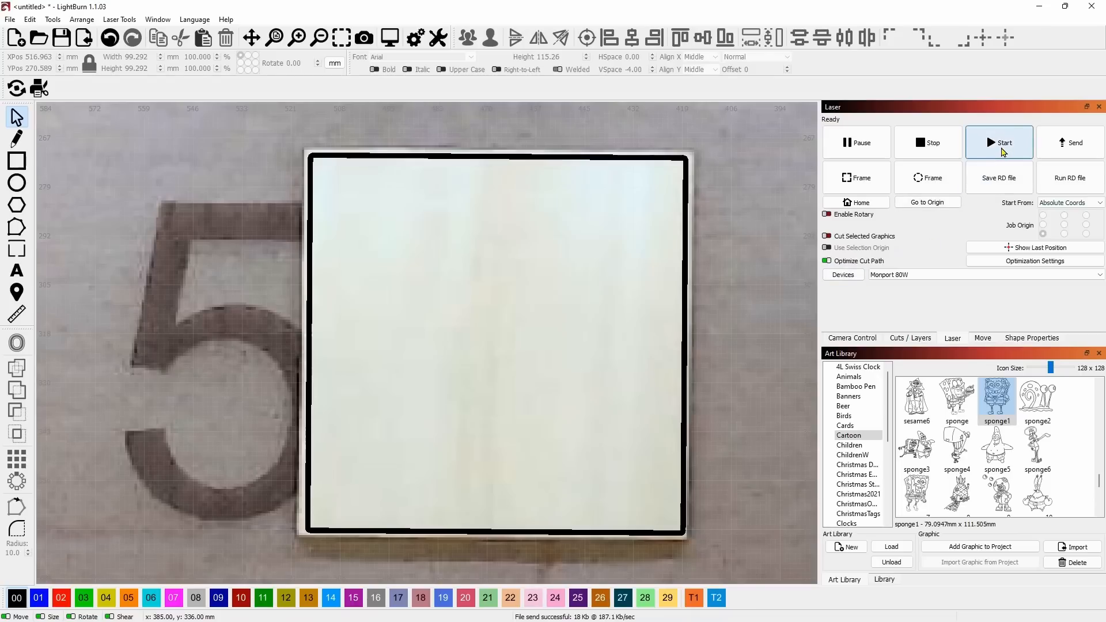
left_click(1003, 148)
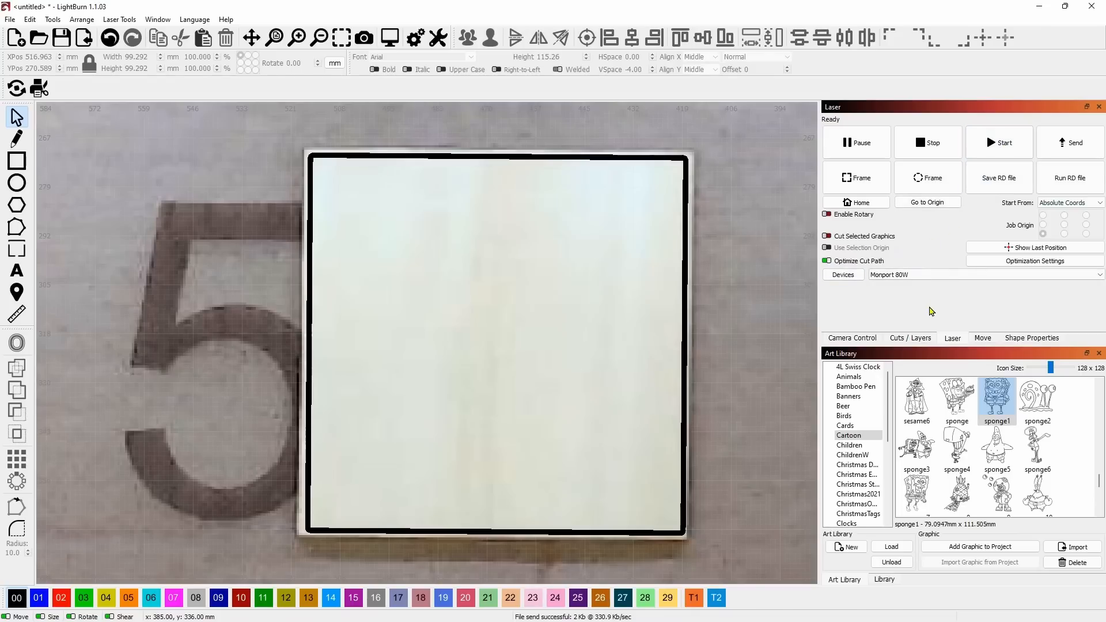
Step: Update the camera overlay and move the frame aside to inspect the engraved border, undoing the move
left_click(852, 338)
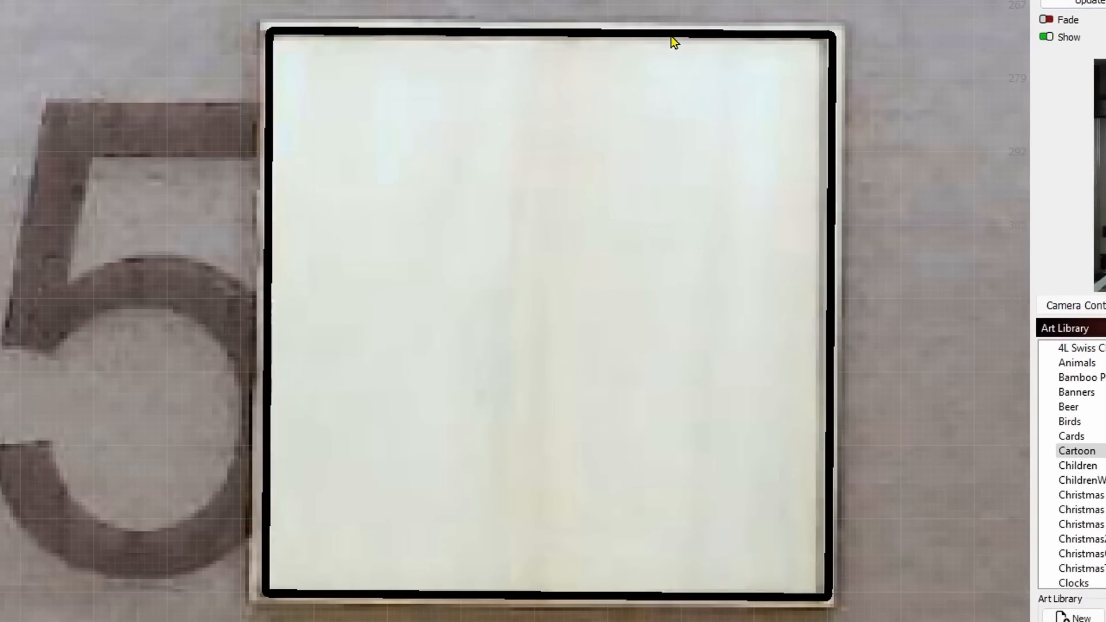
left_click_drag(796, 71, 795, 72)
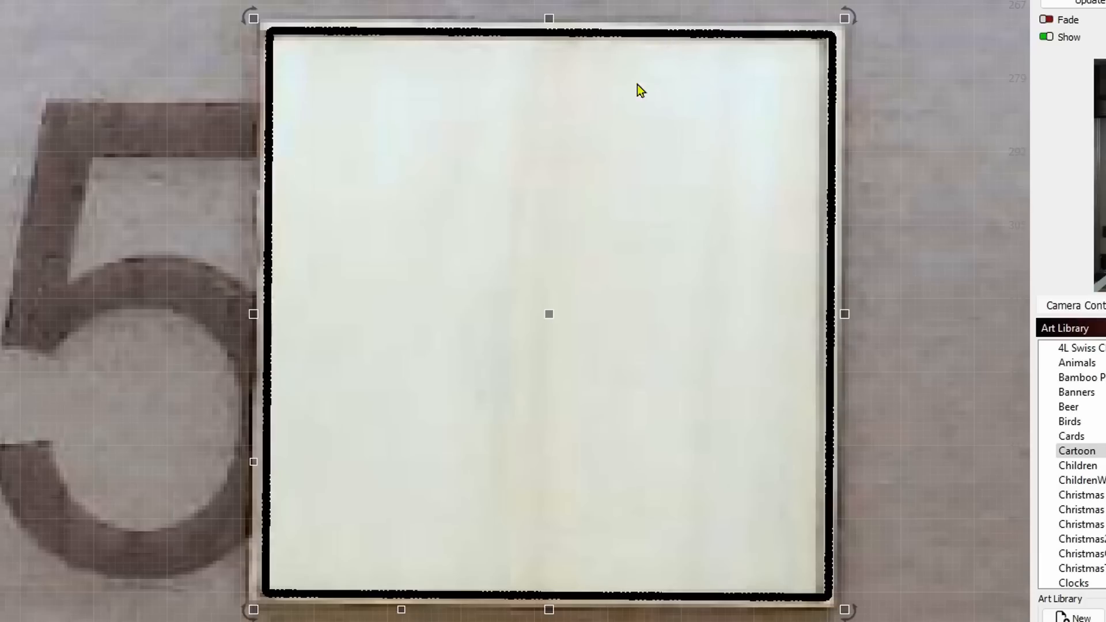
left_click_drag(549, 315, 1021, 314)
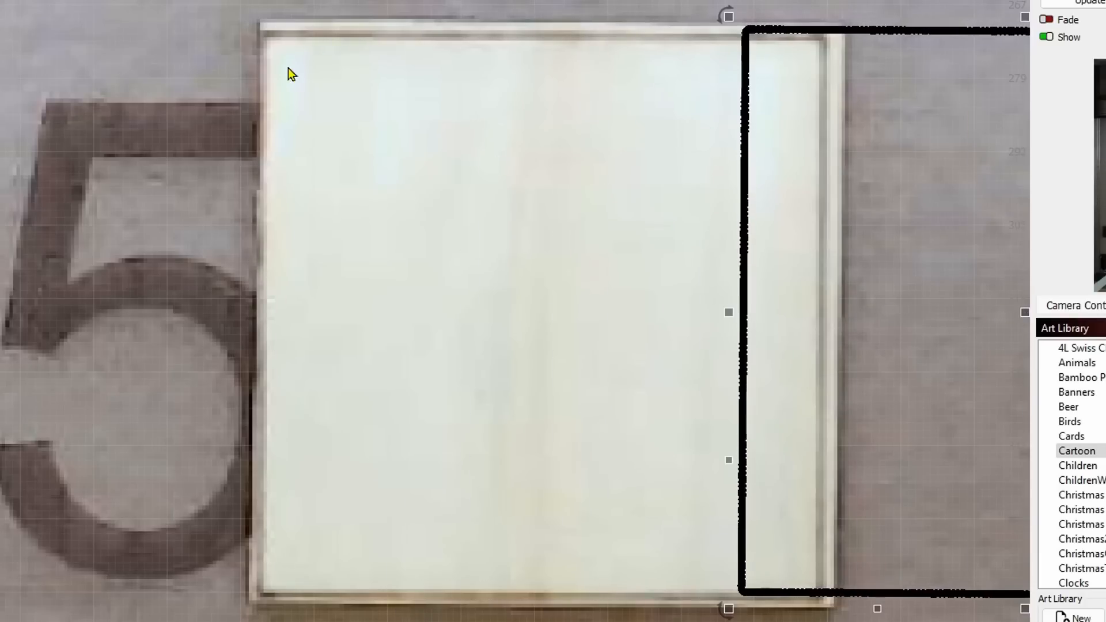
key("ctrl+z")
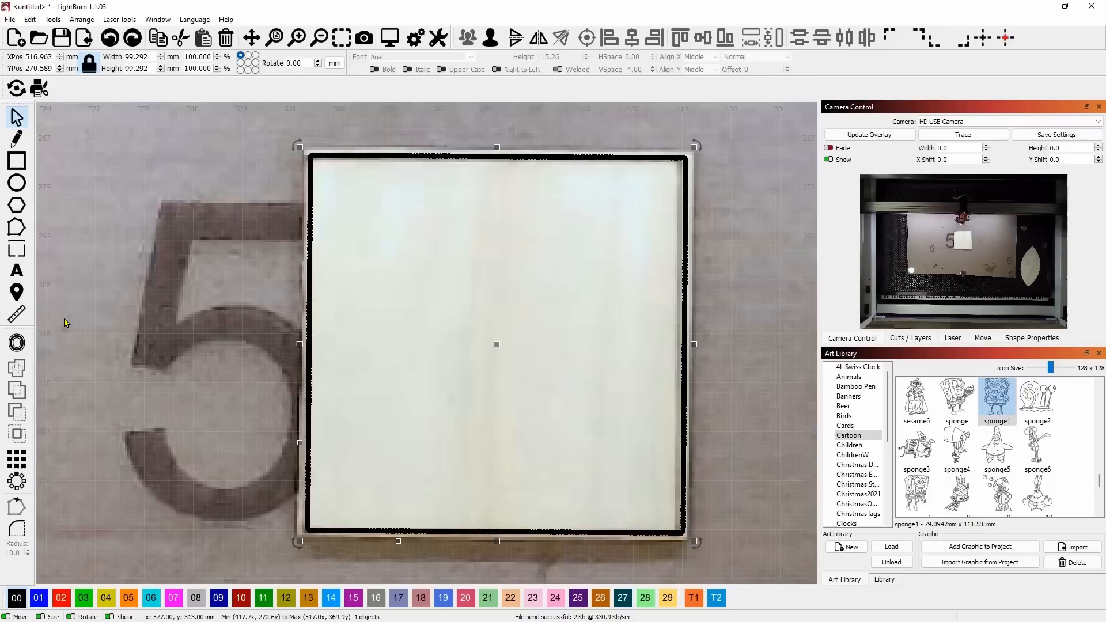
Step: Set the camera overlay's X Shift to -2 to line up the engraved border with the frame
left_click(16, 344)
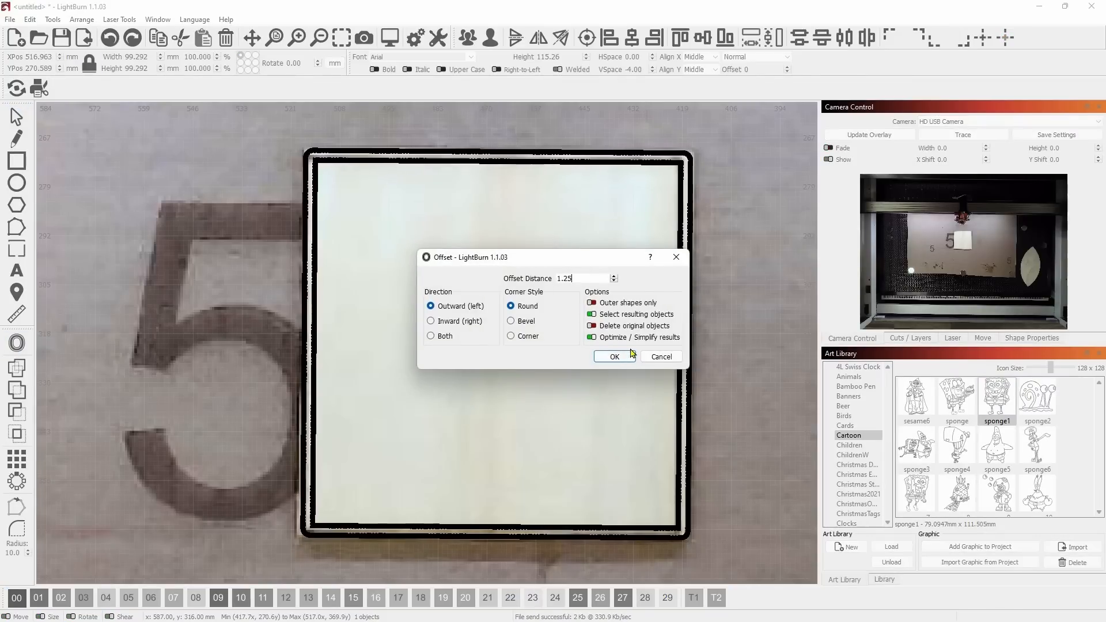
left_click(660, 356)
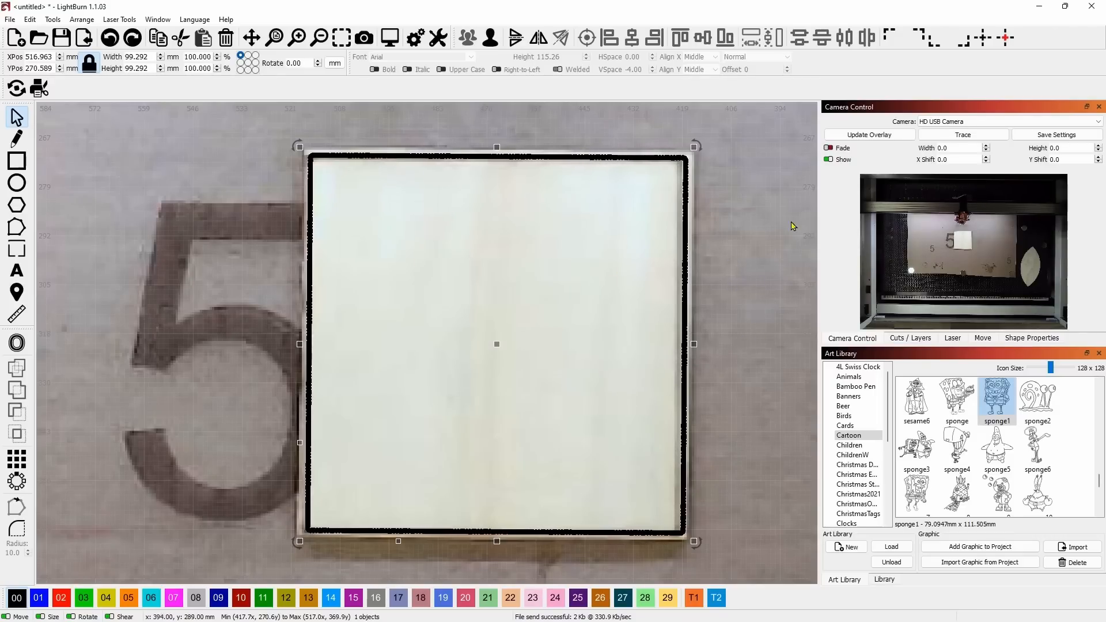
double_click(934, 164)
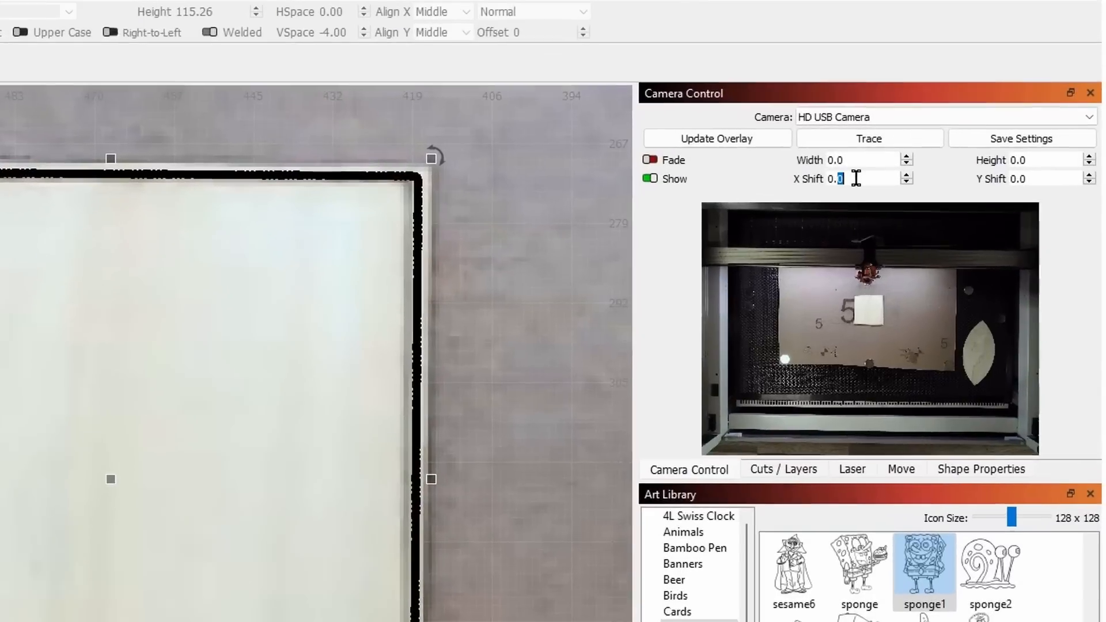
double_click(936, 164)
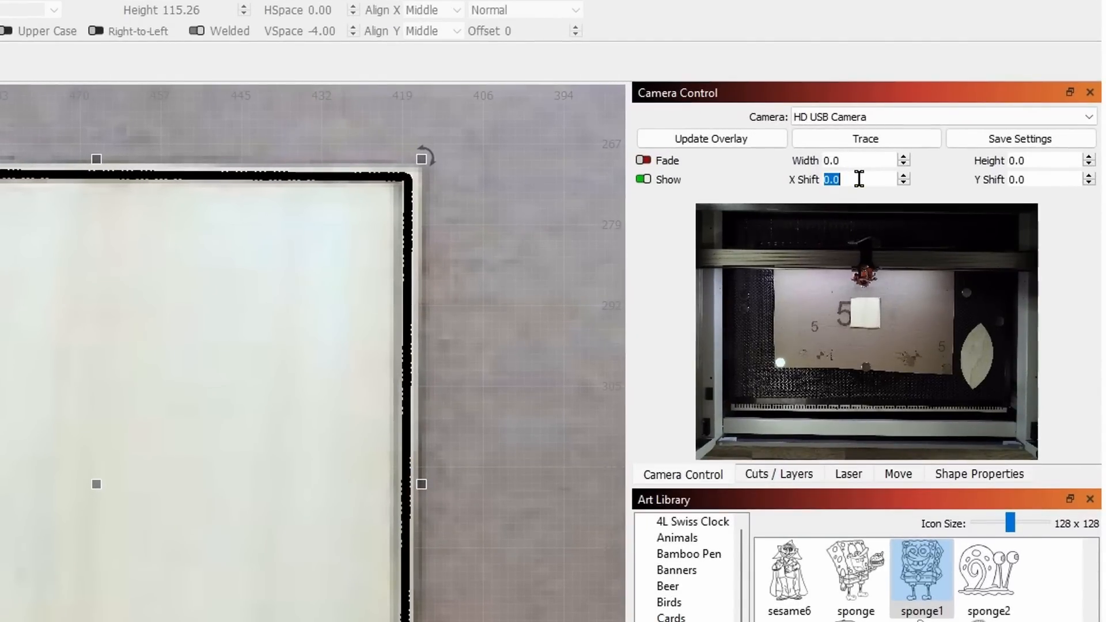
type("2")
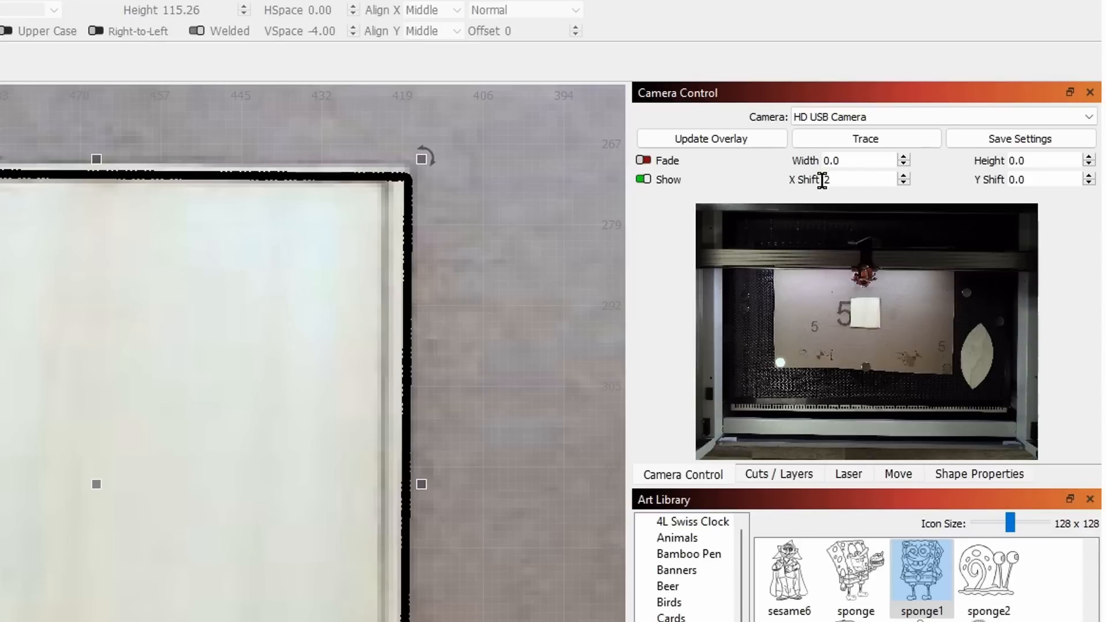
type("-")
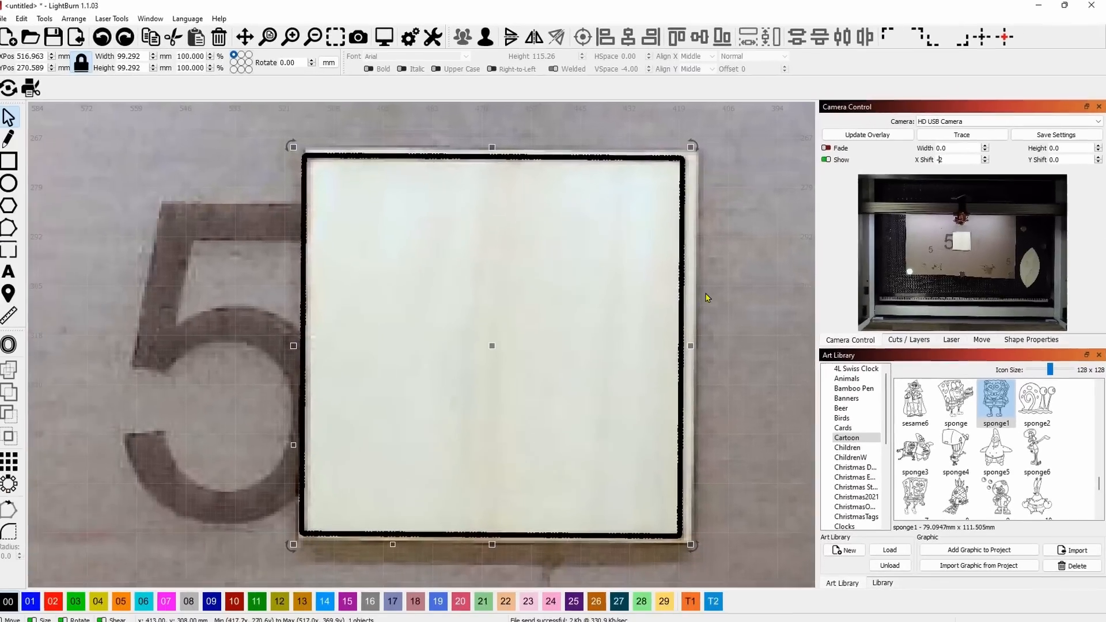
Step: Compare the shifted overlay with the frame by moving the frame aside twice, undoing each move
left_click_drag(497, 344, 525, 351)
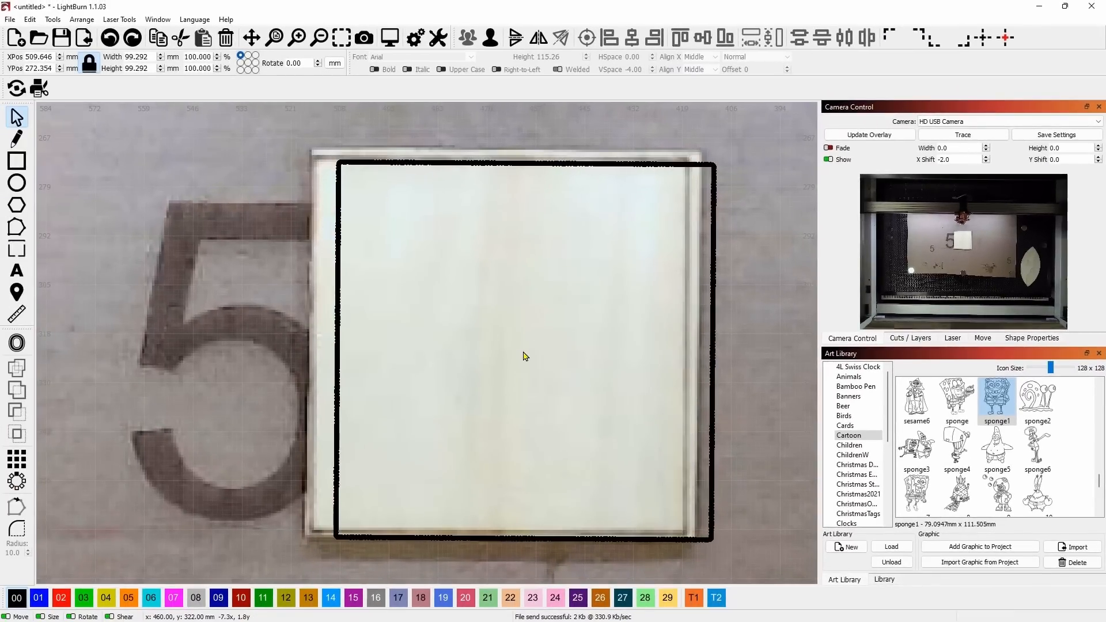
left_click(109, 38)
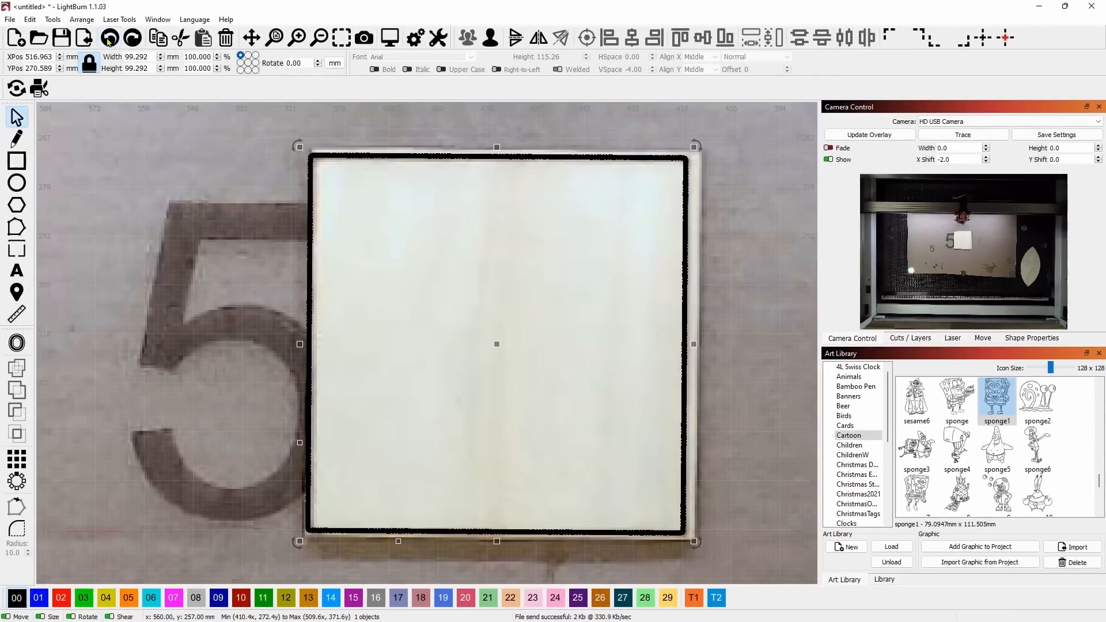
left_click_drag(496, 344, 558, 361)
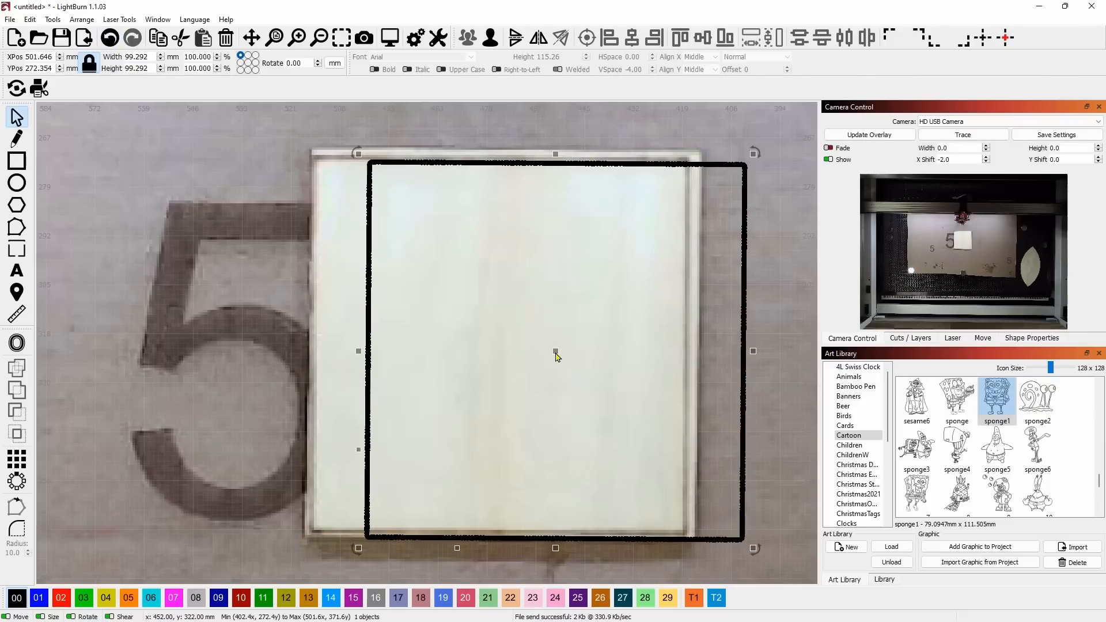
left_click(113, 41)
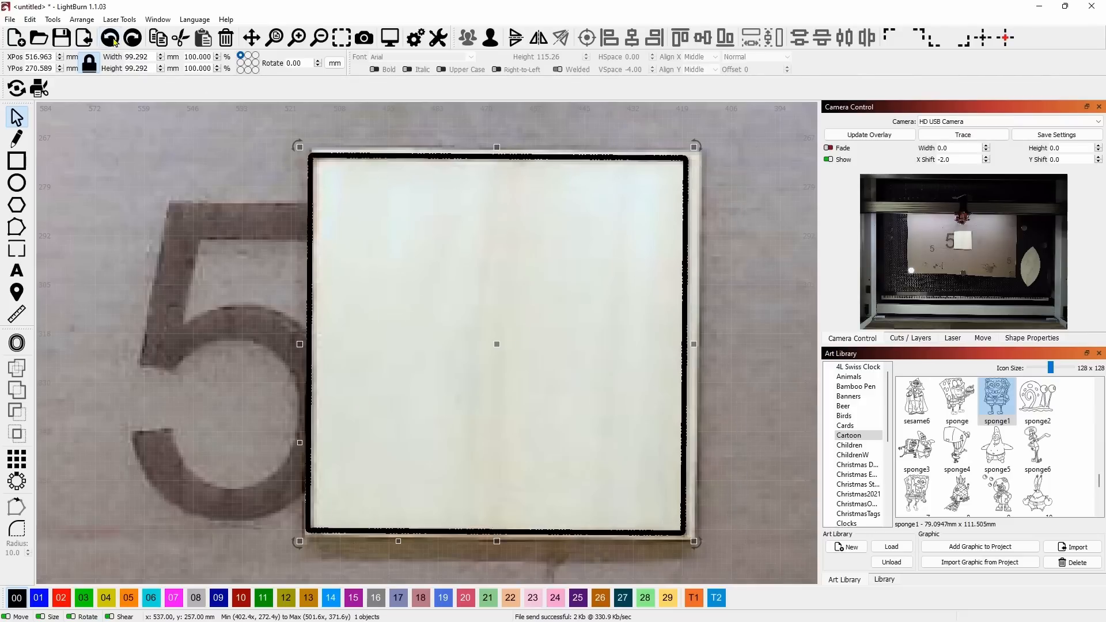
left_click(730, 230)
scroll(731, 230, "down", 6)
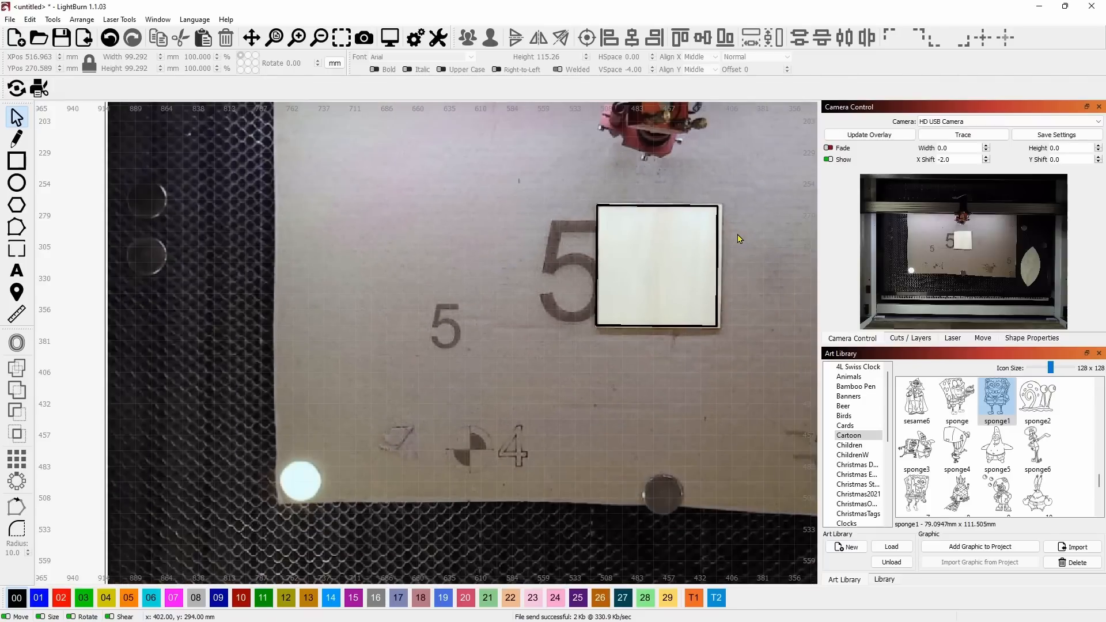
Step: Update the camera overlay and move the square frame onto the repositioned wood piece
scroll(739, 239, "down", 1)
left_click_drag(751, 240, 569, 269)
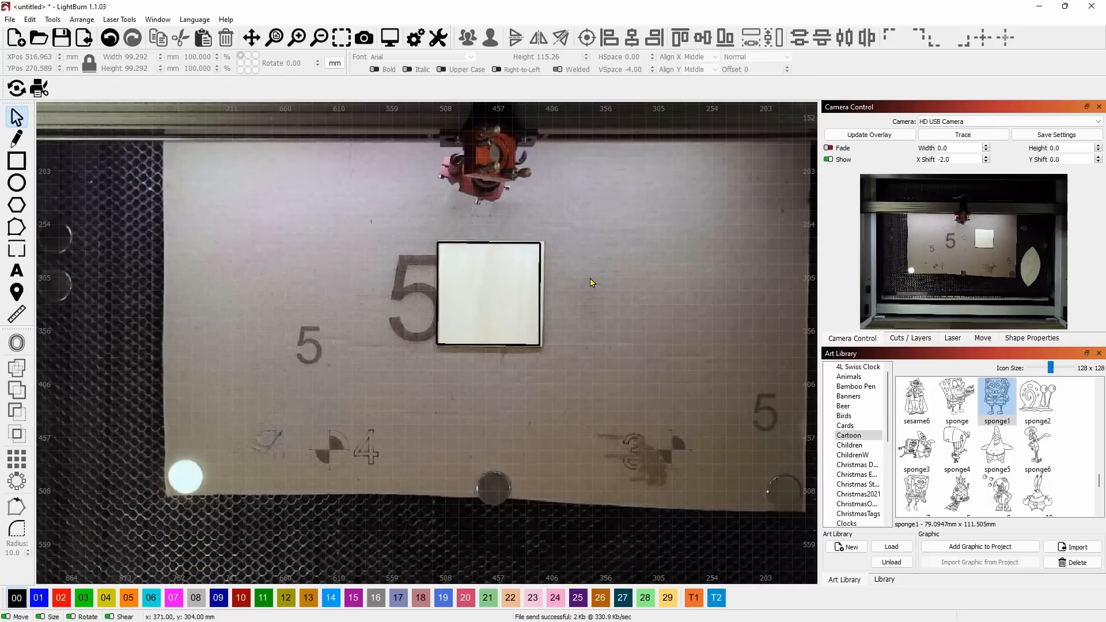
left_click(856, 133)
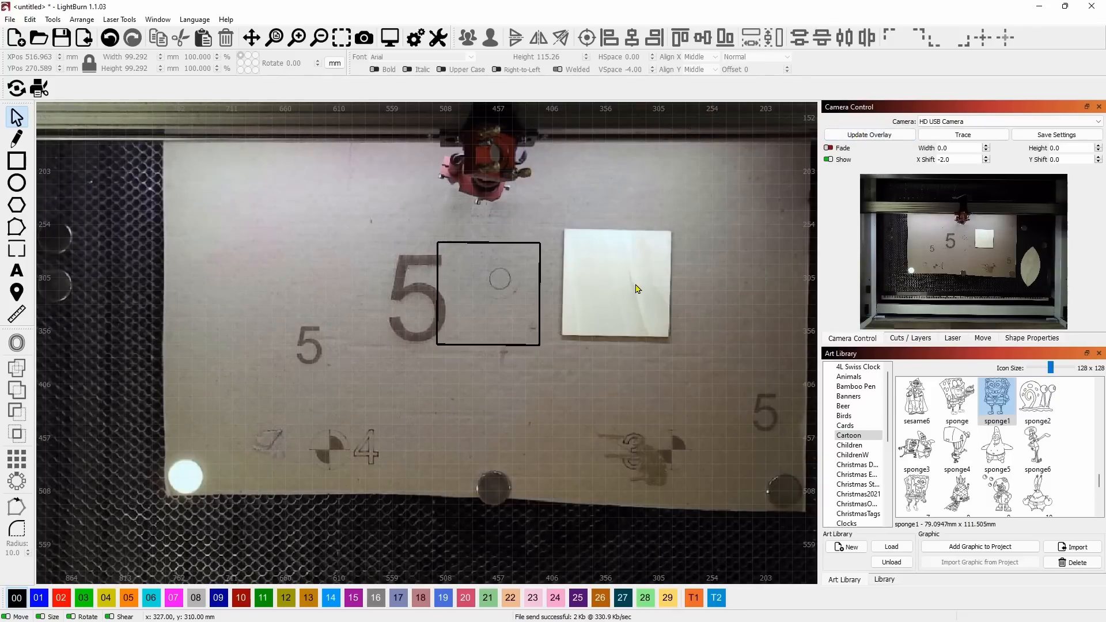
scroll(527, 287, "up", 2)
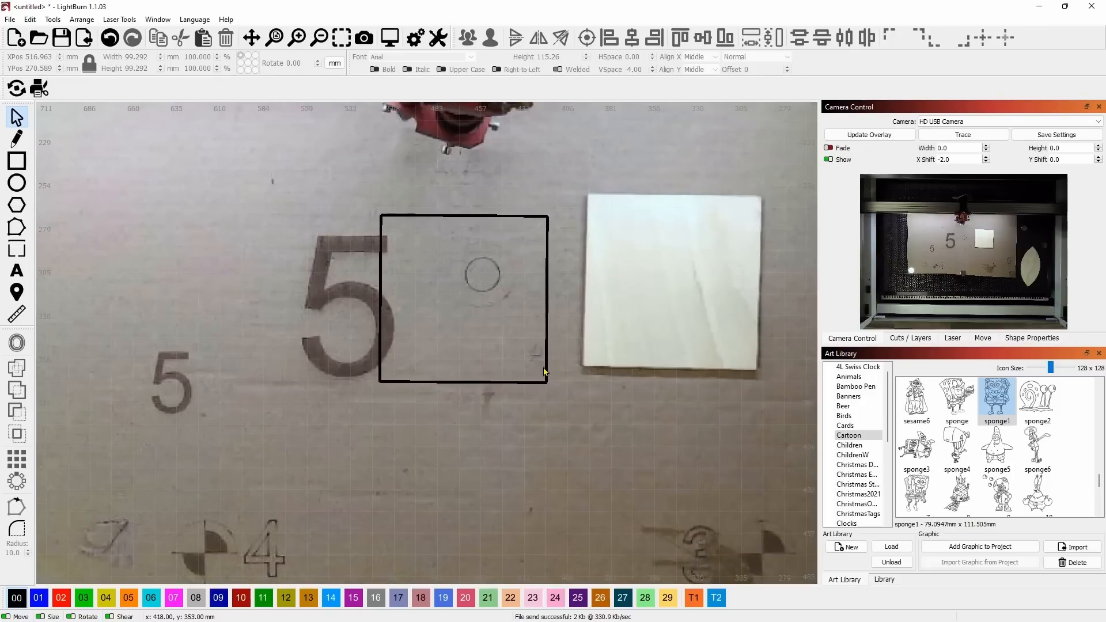
left_click(472, 360)
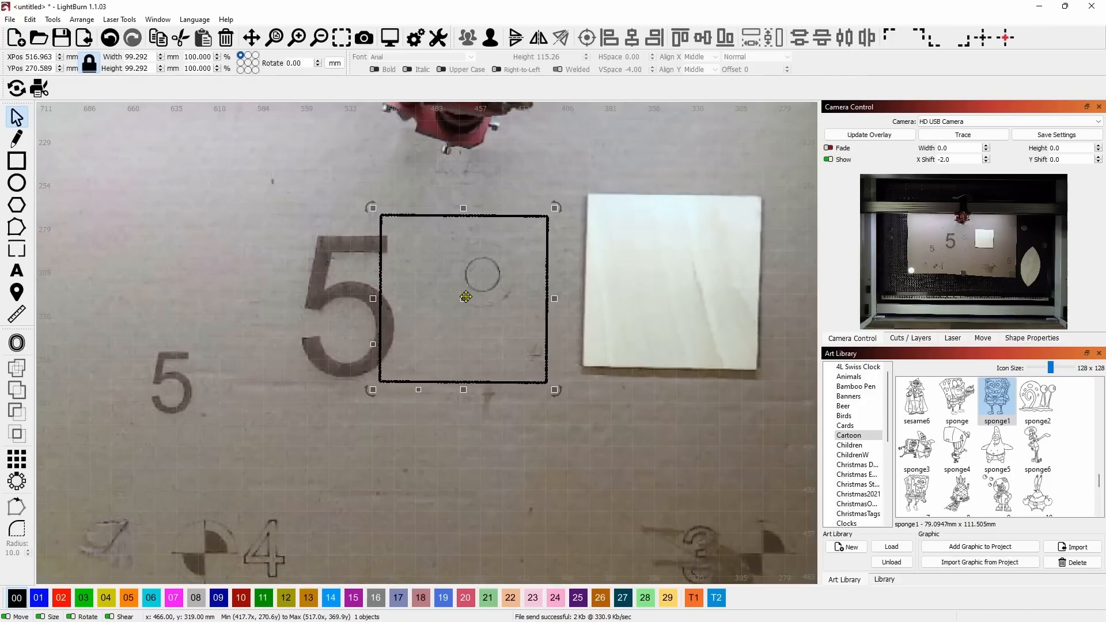
left_click_drag(474, 305, 680, 298)
scroll(680, 299, "up", 3)
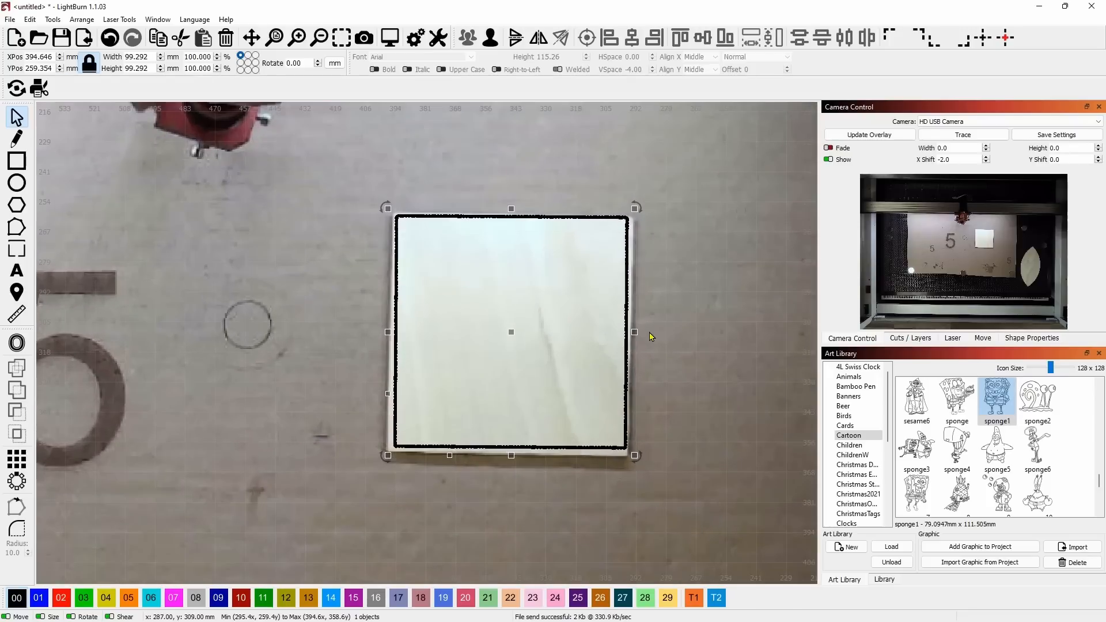
Step: Rotate the frame slightly to match the wood's tilt, center it on the piece, and start the laser job
scroll(650, 324, "up", 1)
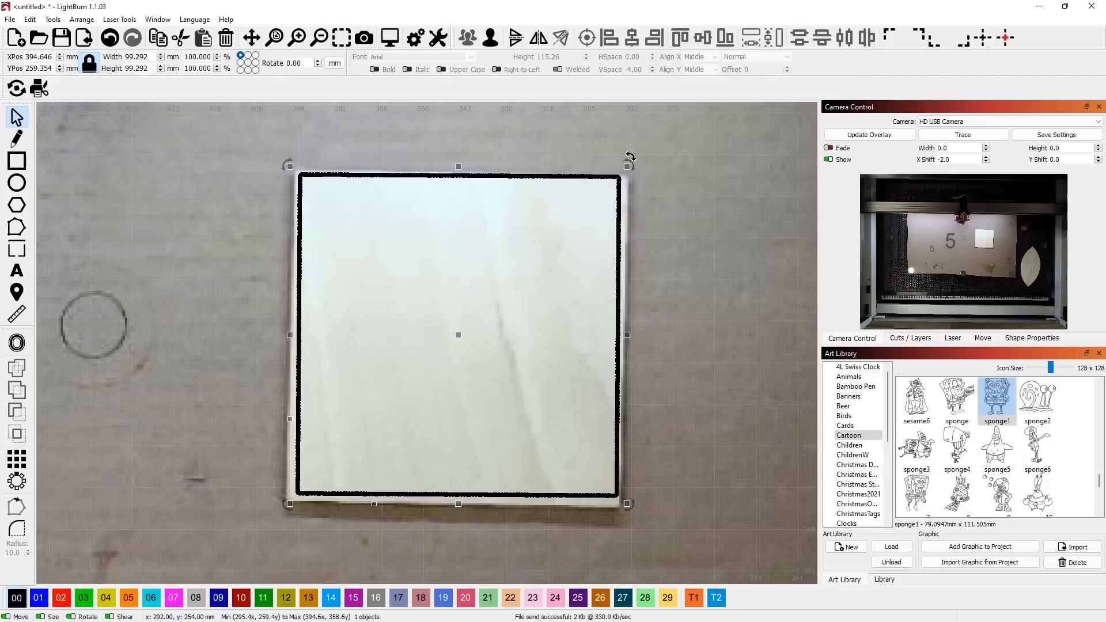
left_click_drag(630, 162, 628, 166)
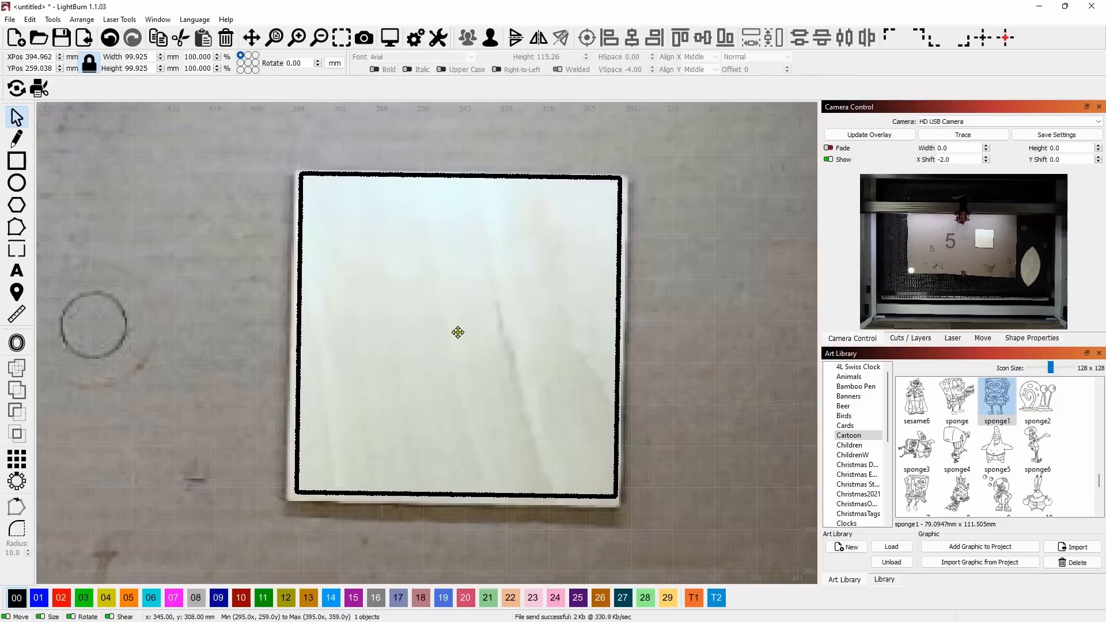
left_click_drag(458, 332, 457, 336)
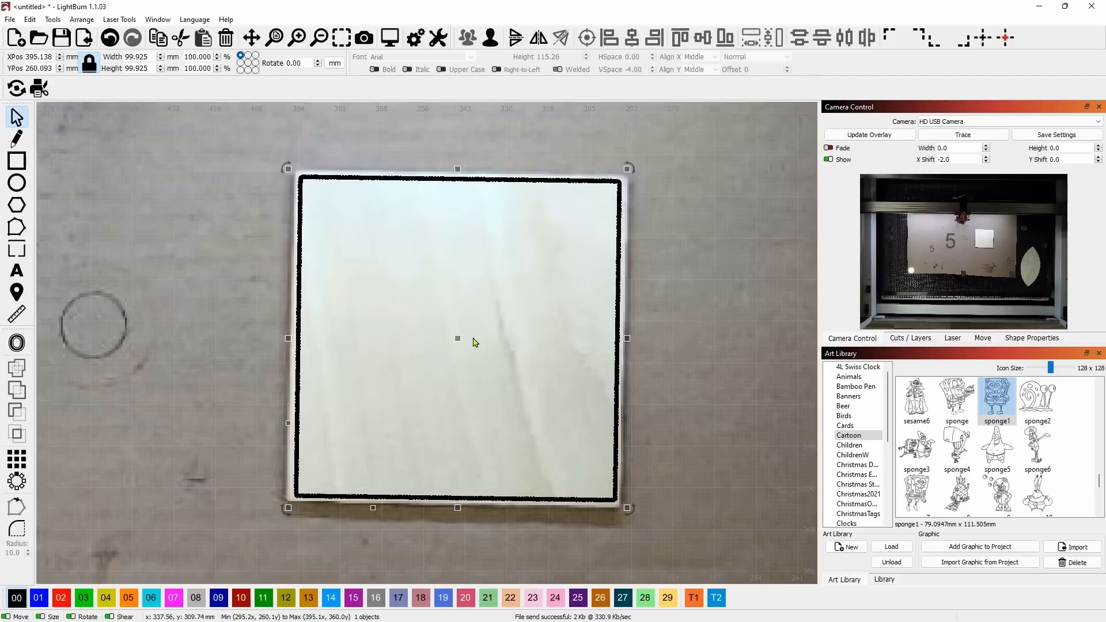
left_click(686, 329)
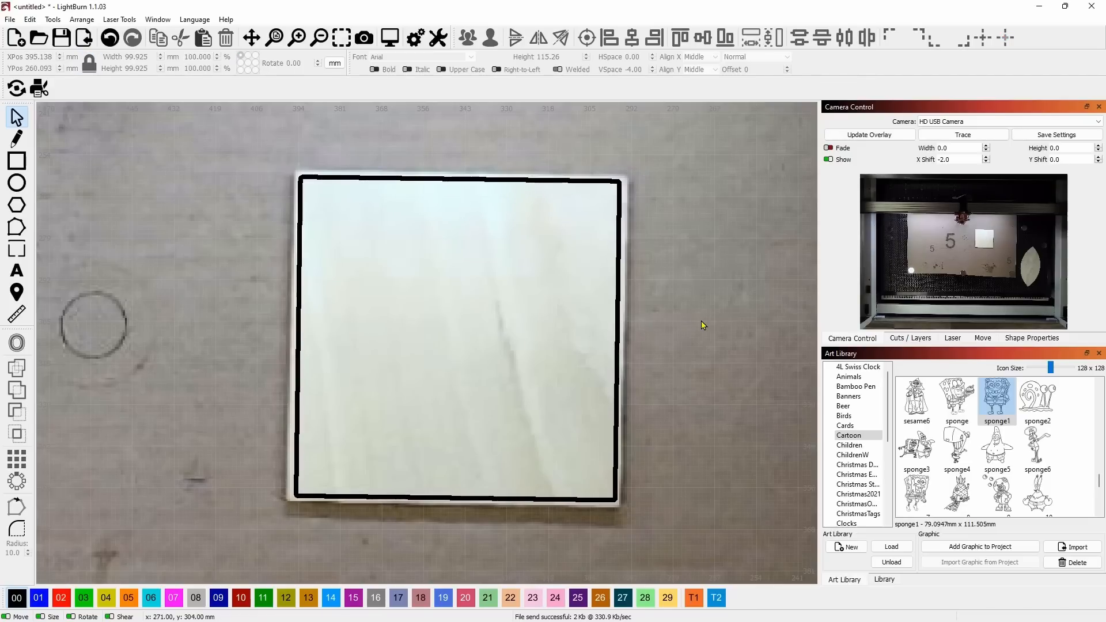
left_click(954, 338)
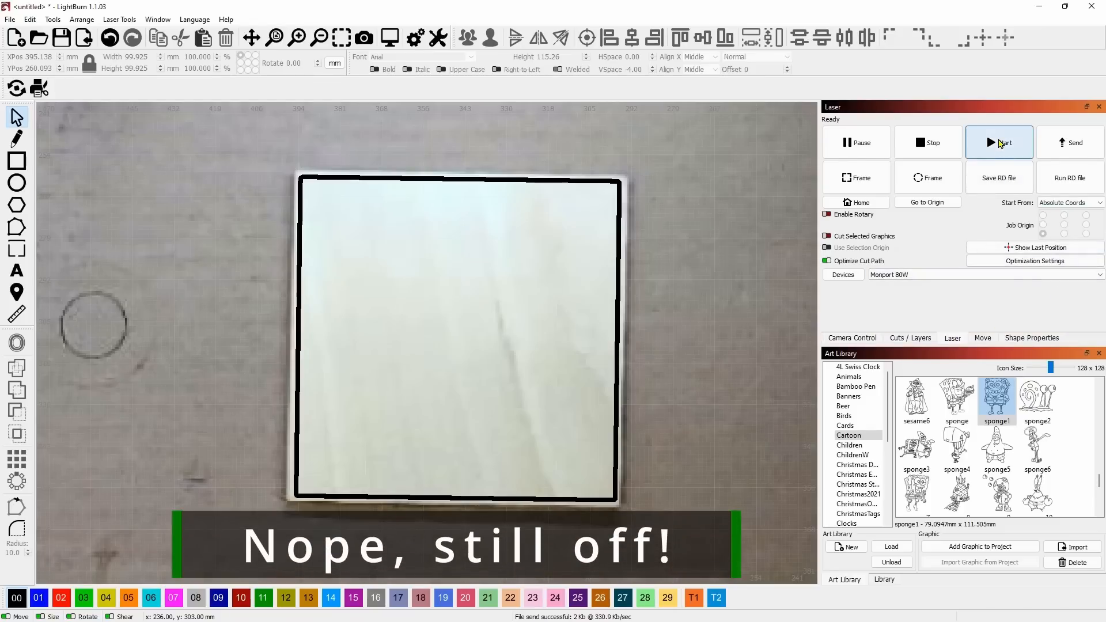
left_click(999, 144)
Step: Jog the laser head away from the wood piece and update the camera overlay
left_click(856, 340)
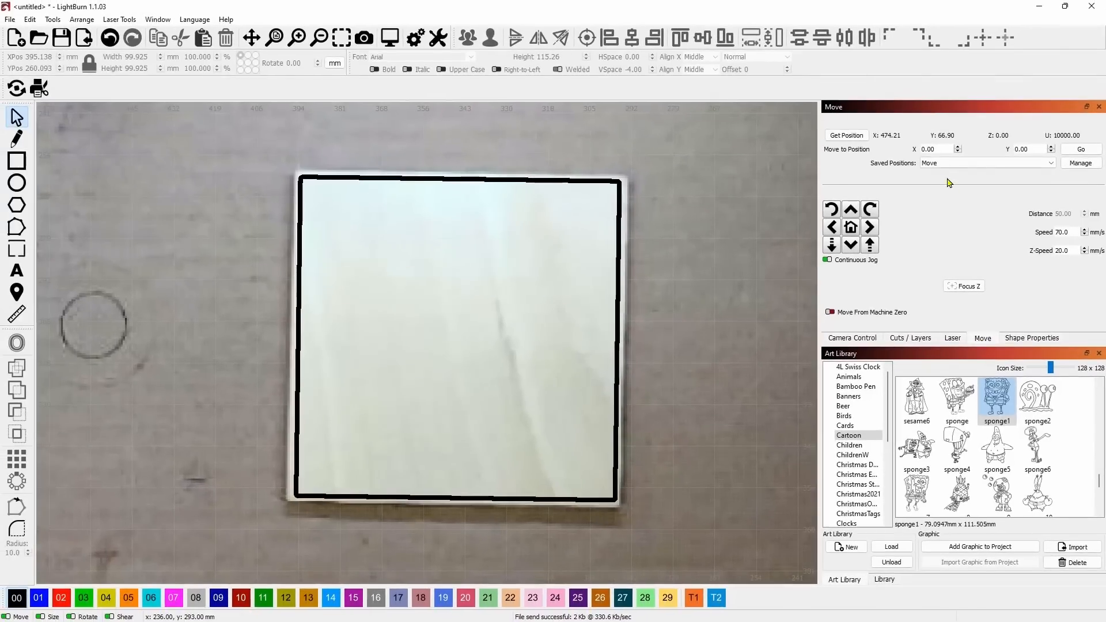
left_click(851, 209)
left_click(856, 341)
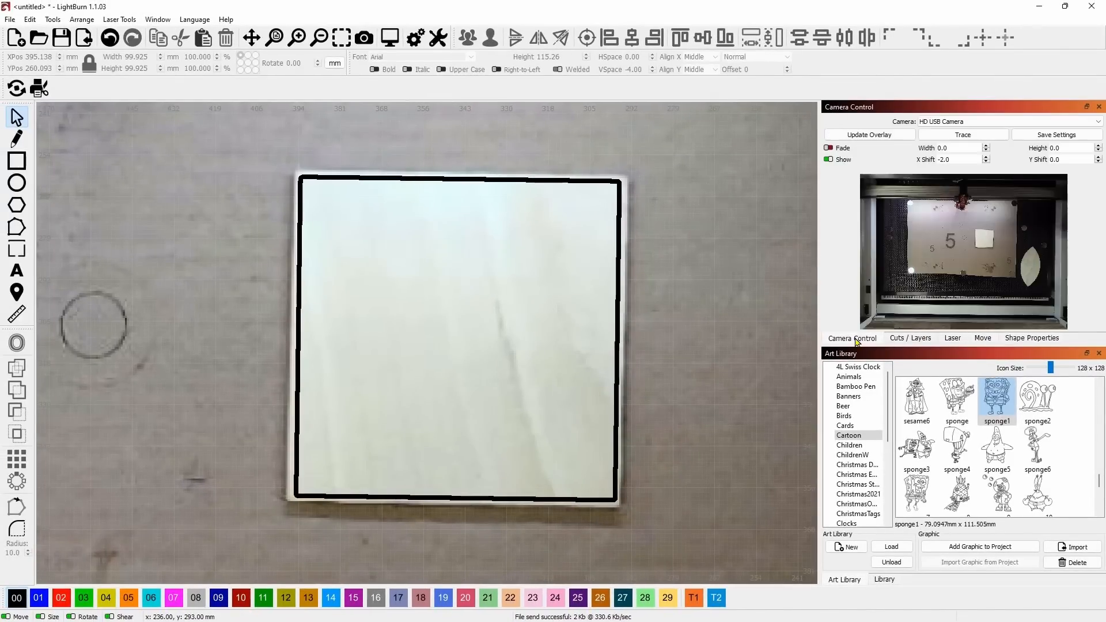
left_click(868, 135)
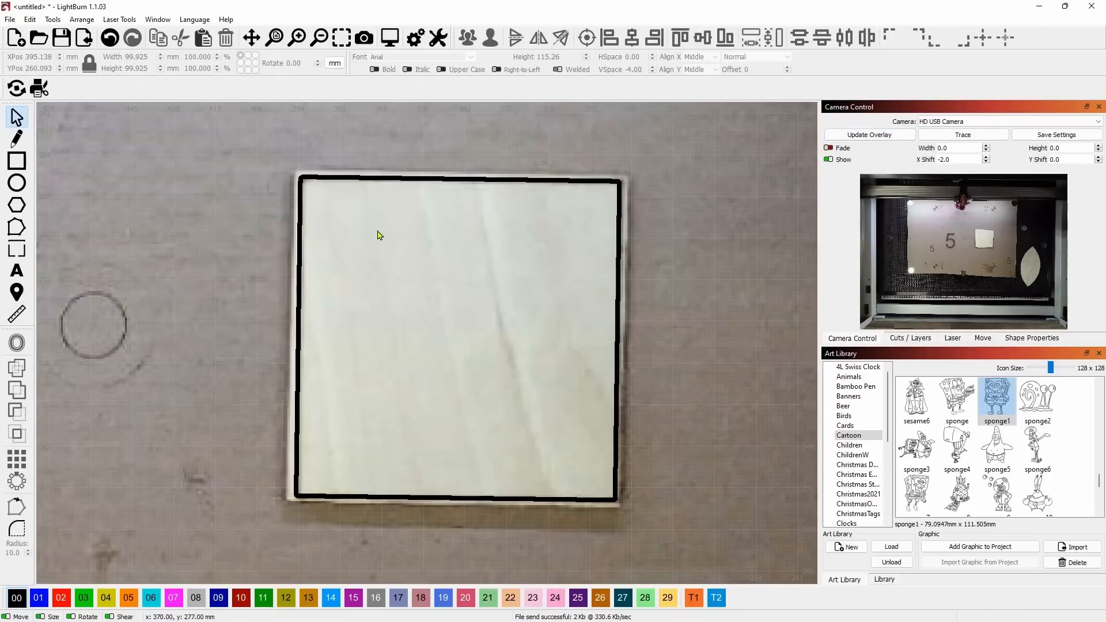
Step: Inspect the newly engraved border beneath the frame by moving the frame aside twice, undoing each move
left_click(337, 207)
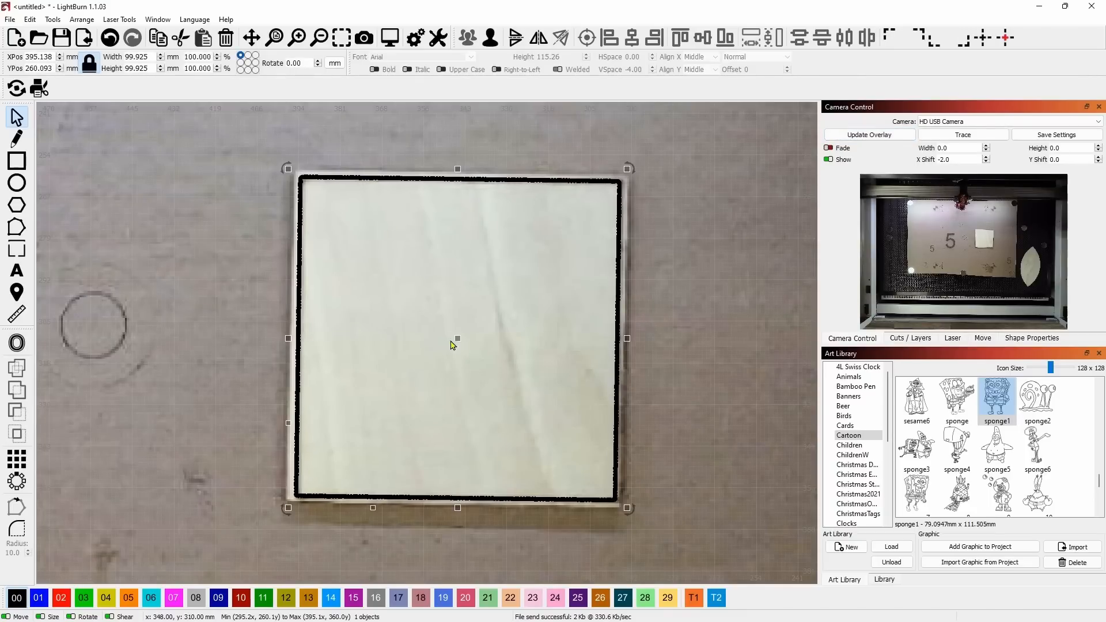
left_click_drag(452, 345, 596, 360)
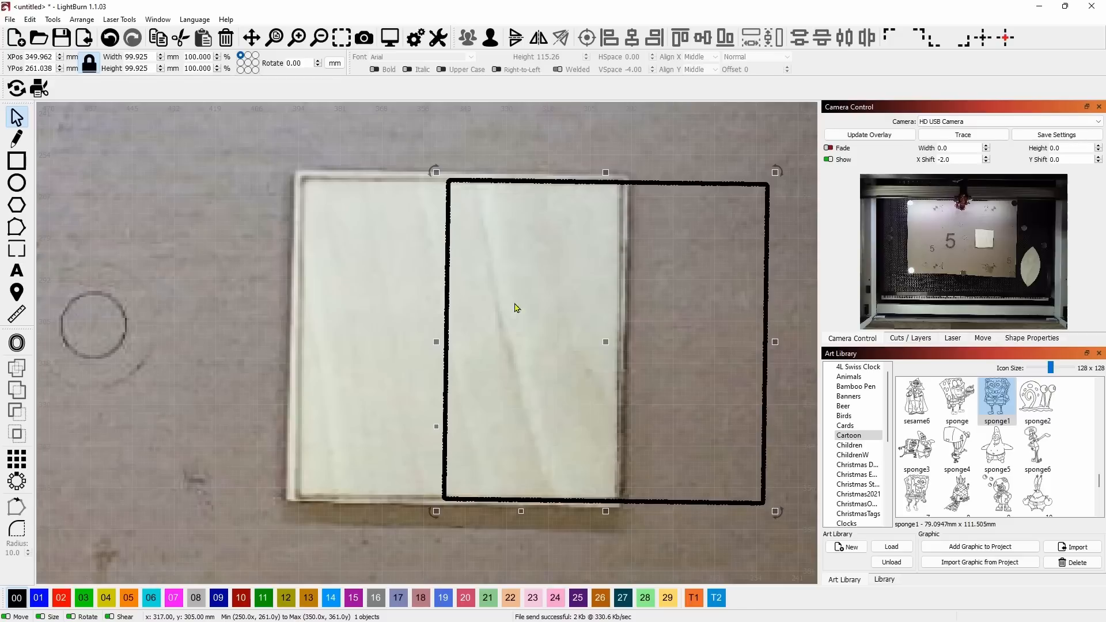
left_click(110, 39)
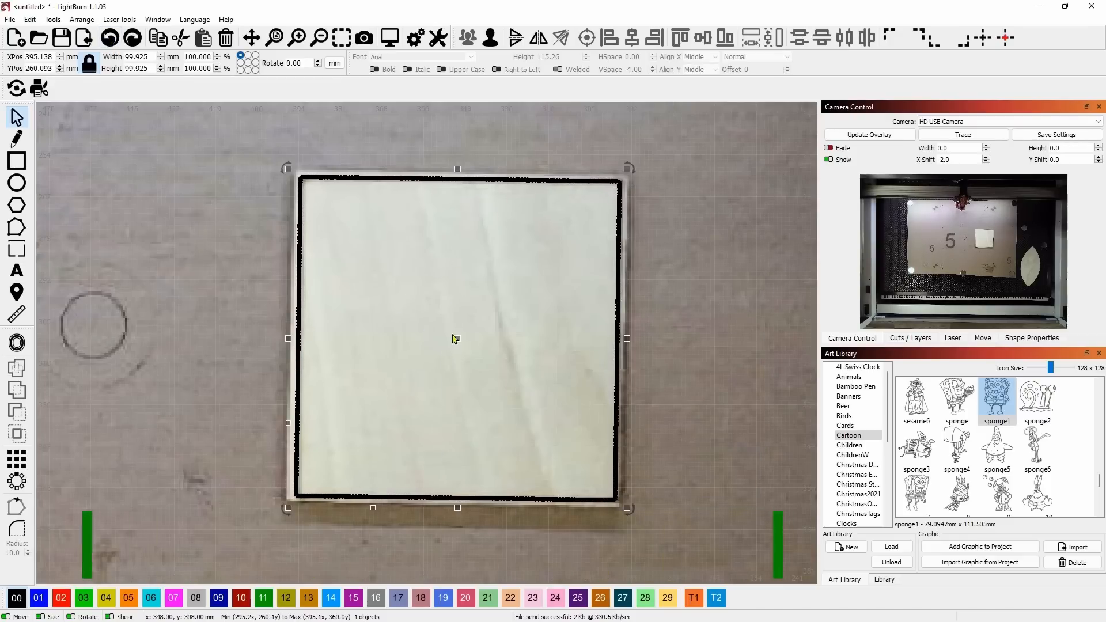
left_click_drag(455, 339, 617, 353)
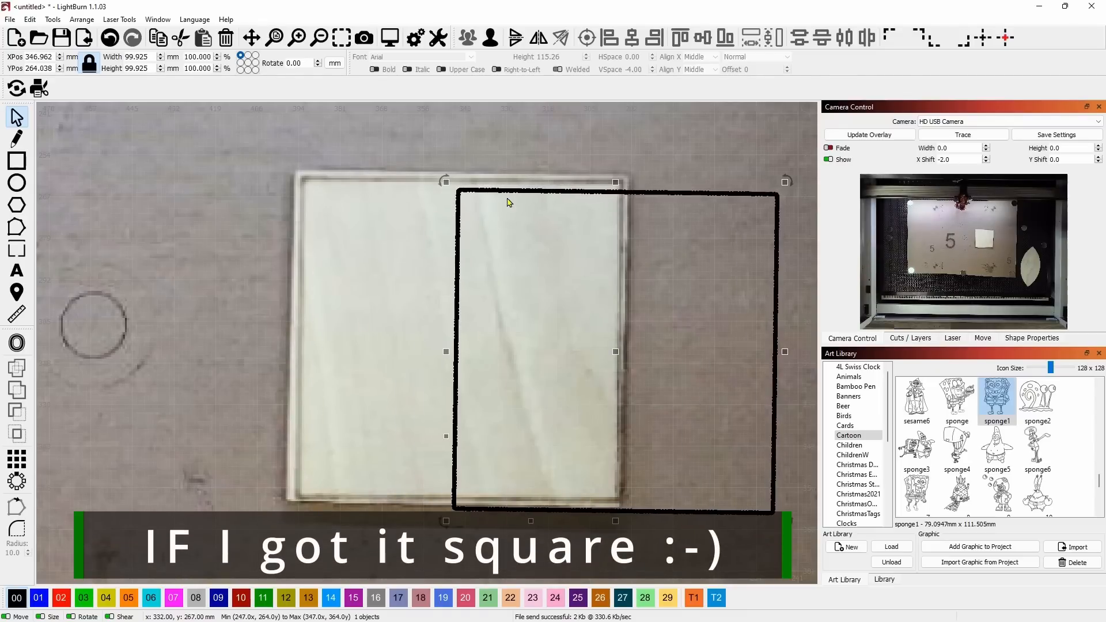
left_click(111, 38)
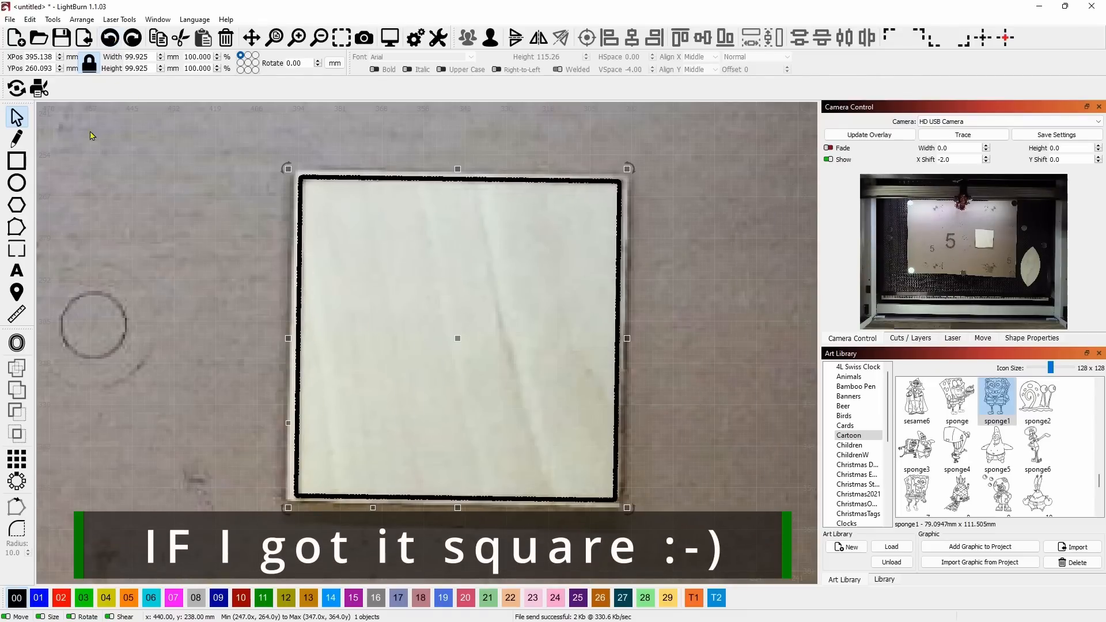
Step: Delete the frame and add the sponge1 graphic from the Cartoon art library to the project
left_click(669, 291)
left_click(574, 246)
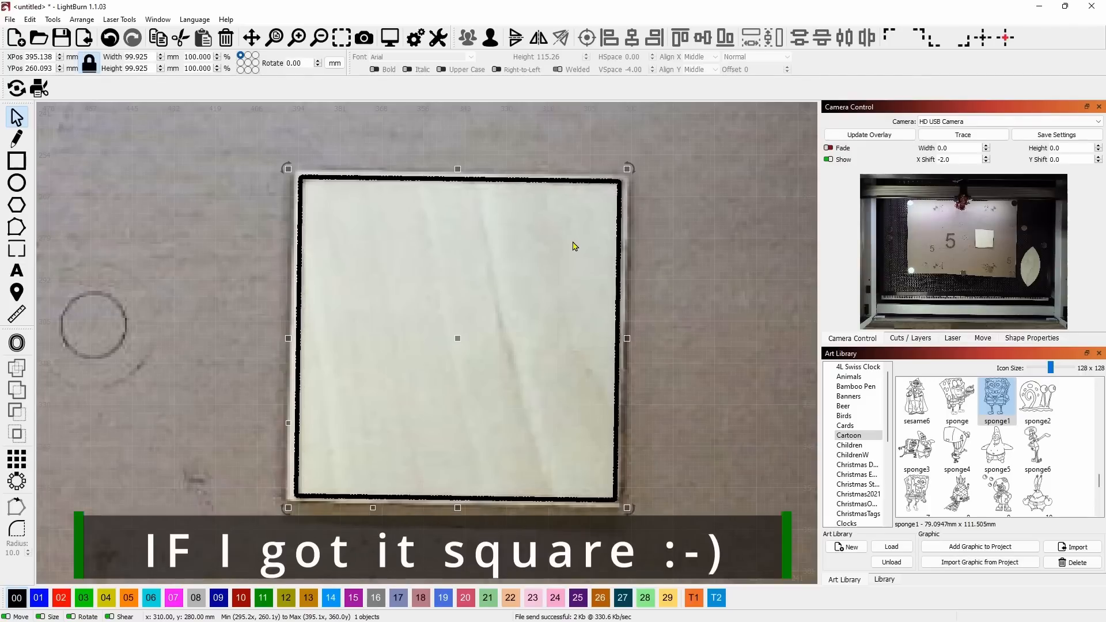
key("Delete")
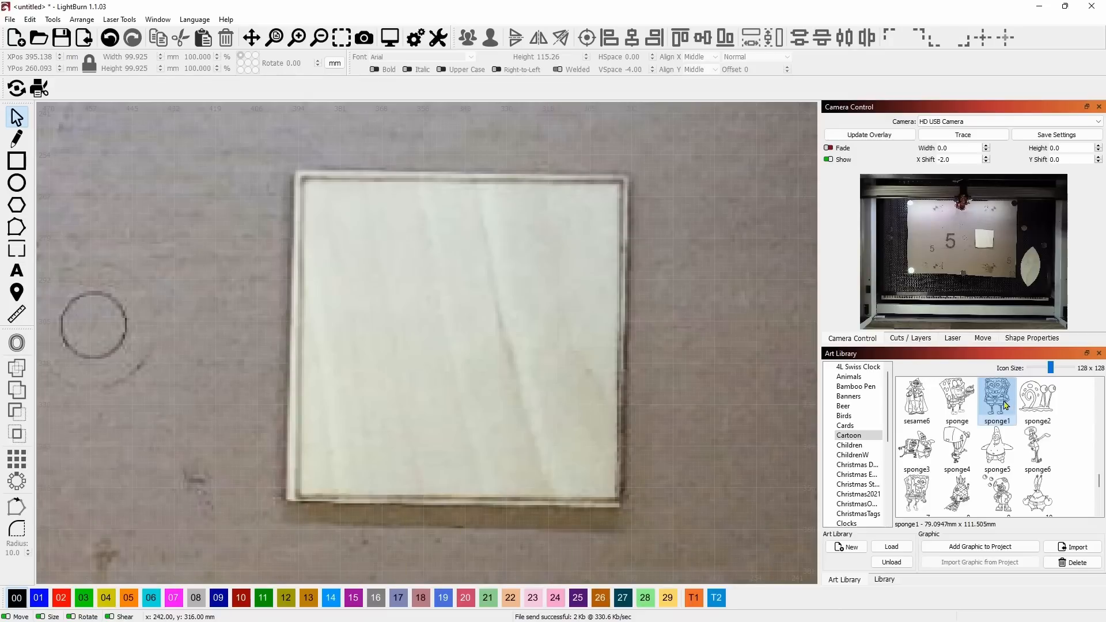
double_click(1005, 405)
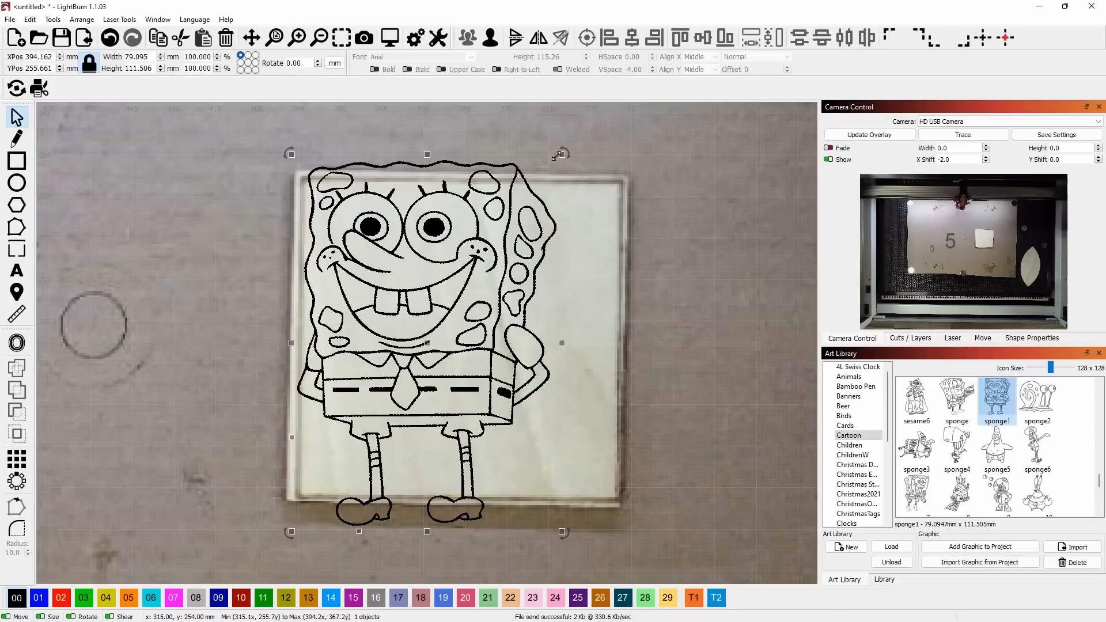
Step: Scale the sponge1 graphic to about 63 x 89 mm, rotate it slightly to match the wood, and center it inside the engraved border
left_click_drag(556, 156, 504, 230)
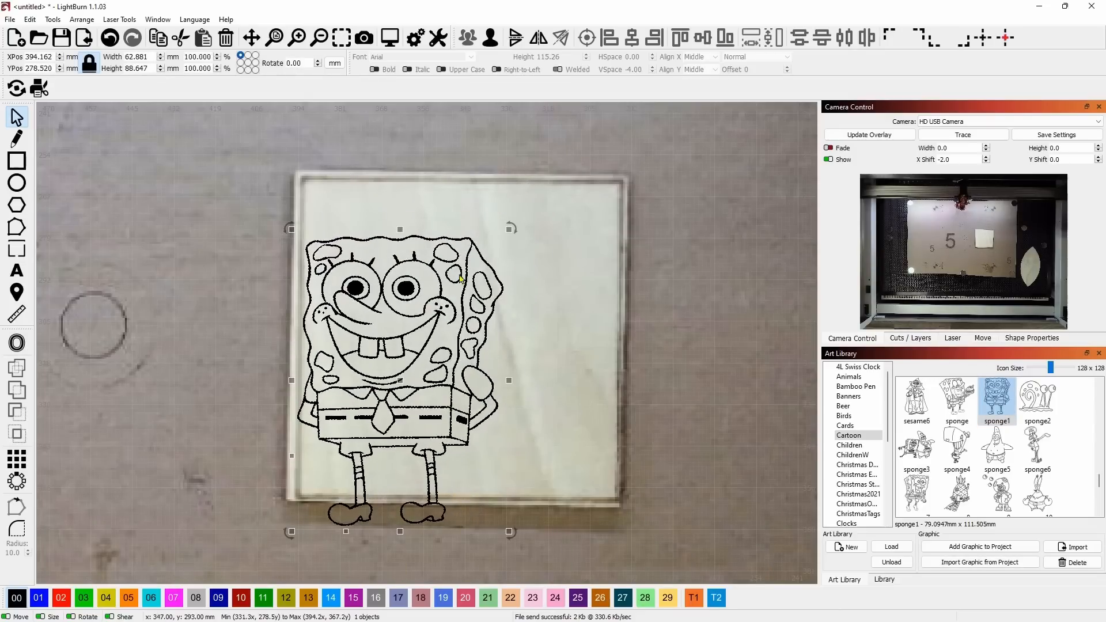
left_click_drag(403, 387, 472, 334)
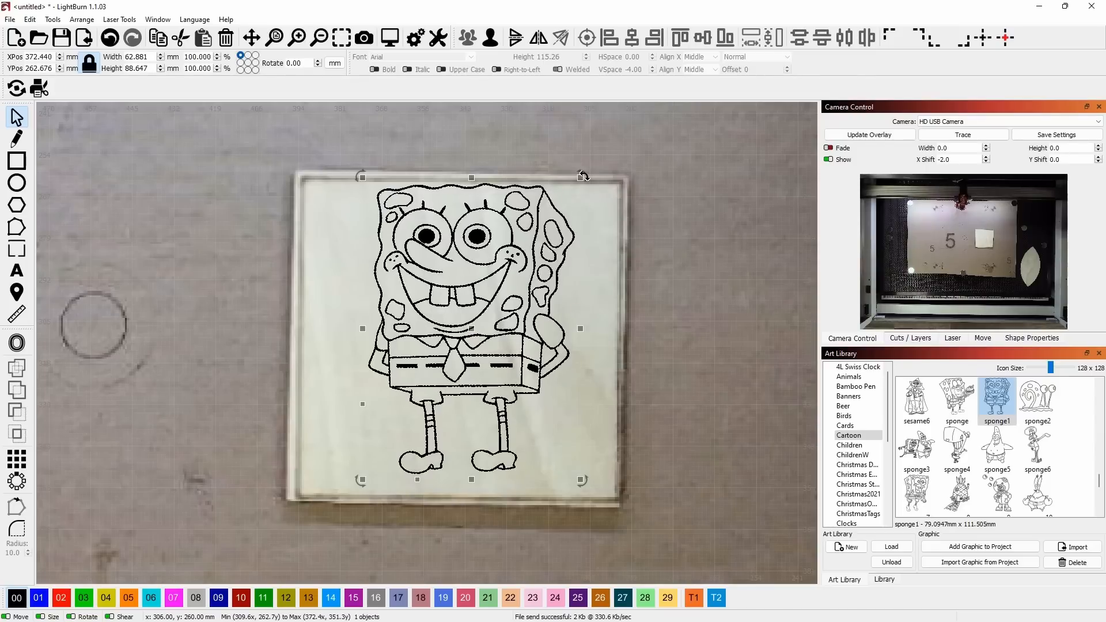
left_click_drag(587, 180, 590, 185)
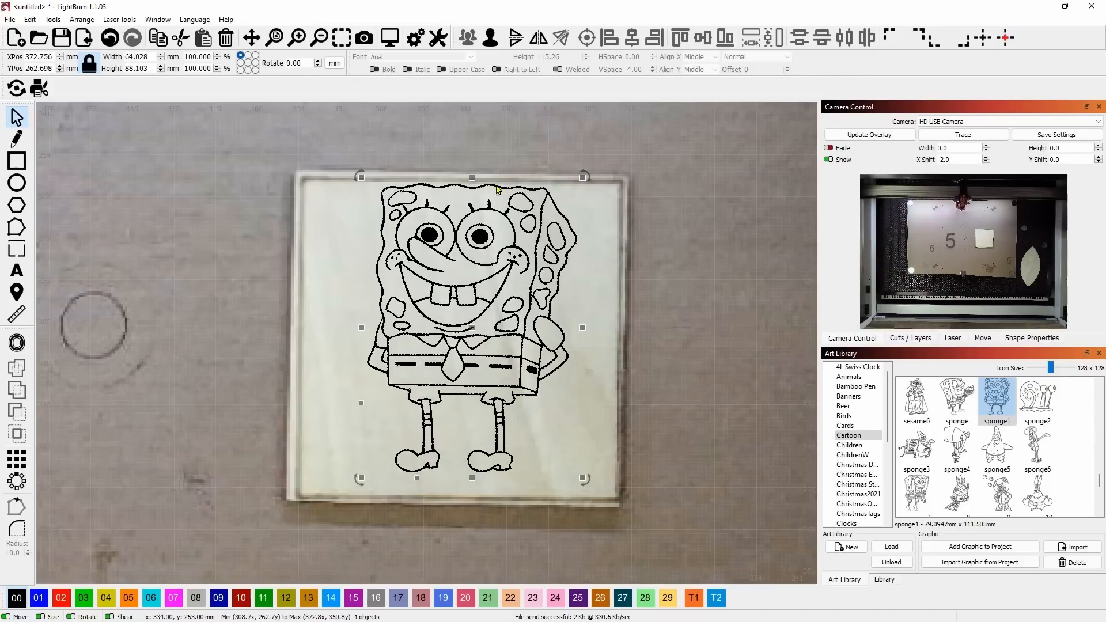
left_click_drag(472, 334, 467, 341)
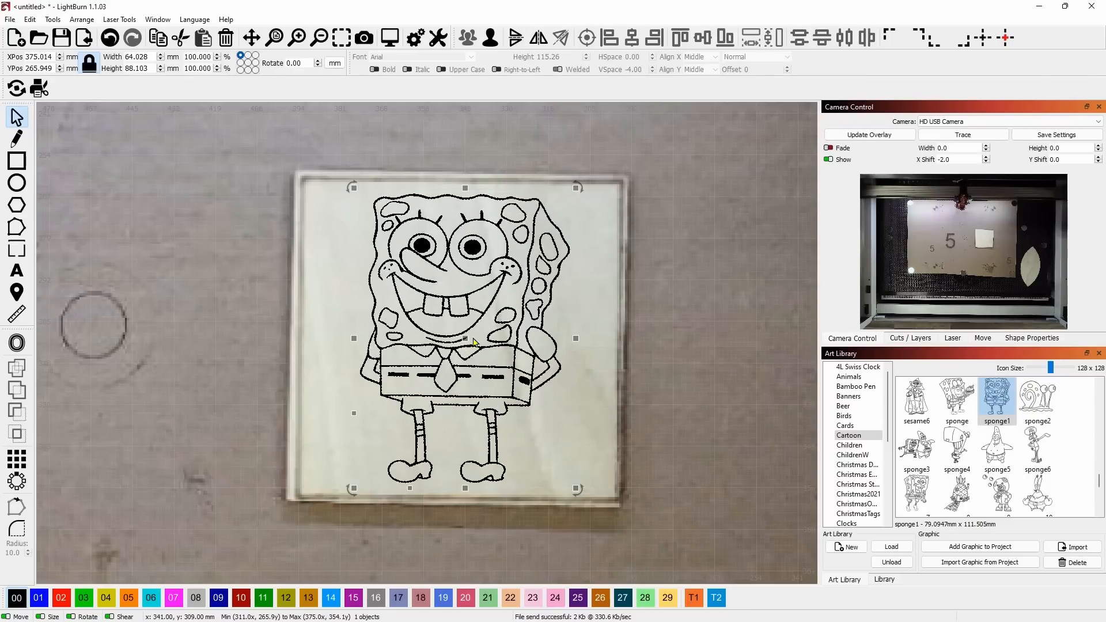
left_click(672, 299)
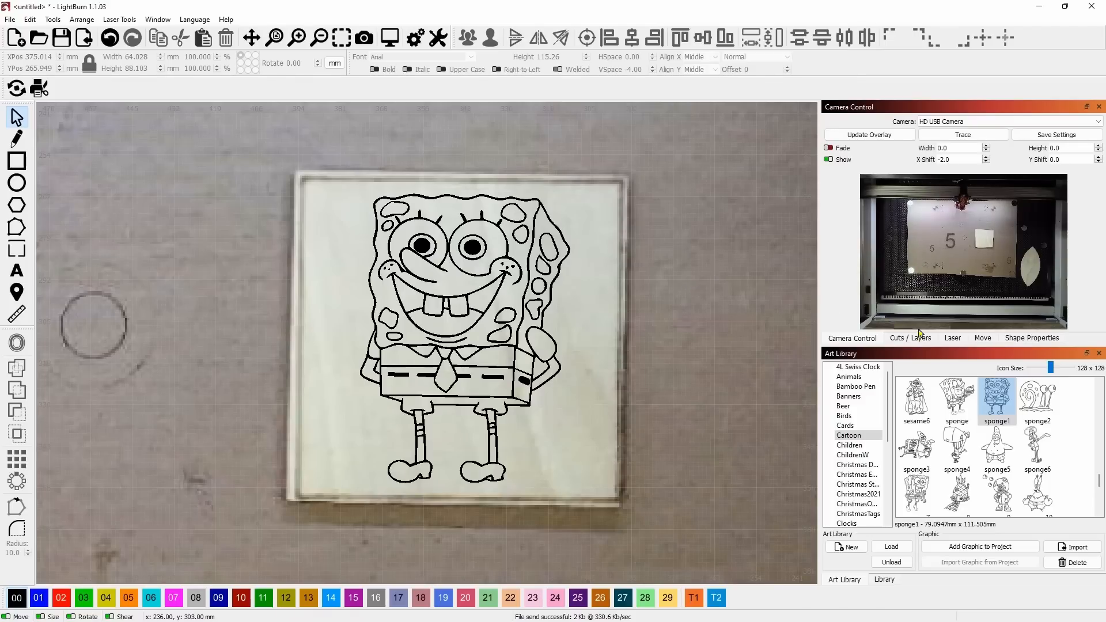
Step: Check layer 00's Offset Fill settings and start the laser job for the sponge1 graphic, watching it in the camera view
left_click(953, 338)
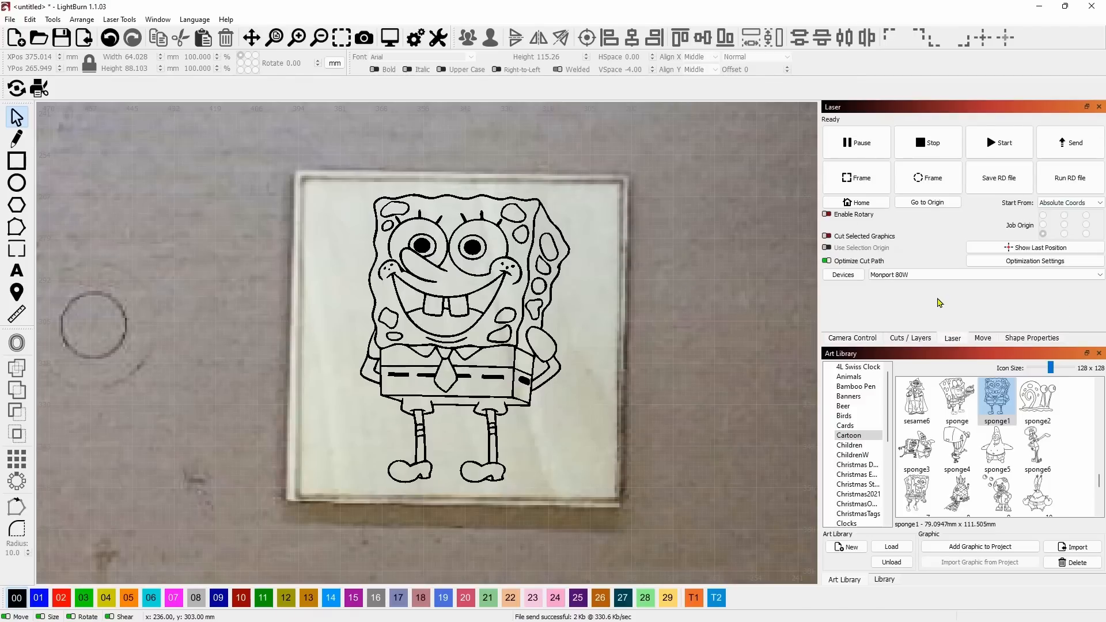
left_click(910, 339)
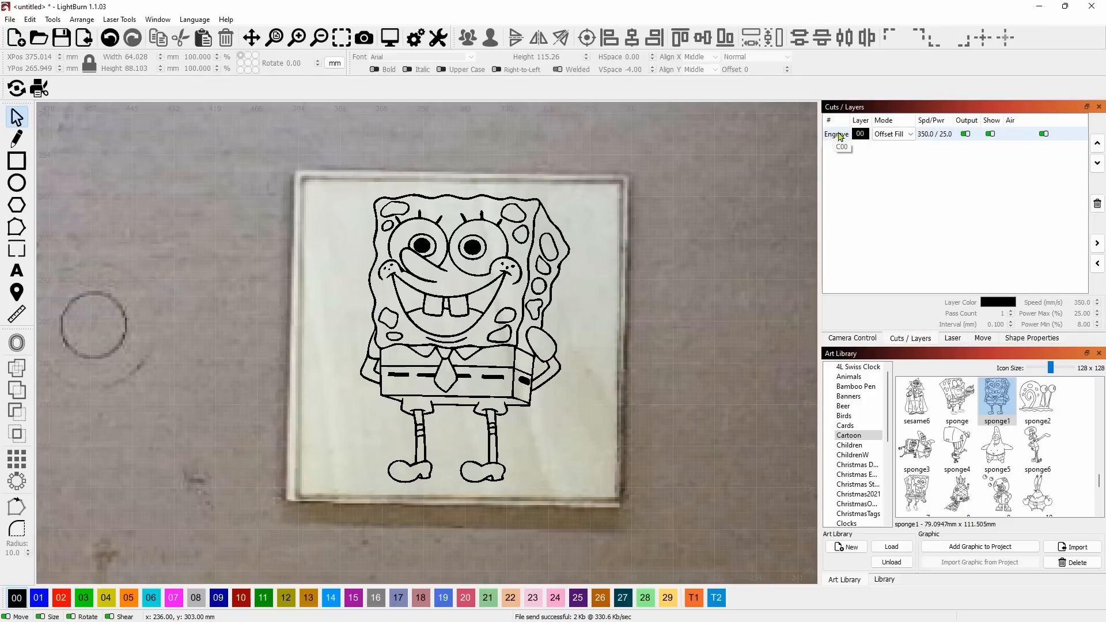
left_click(953, 338)
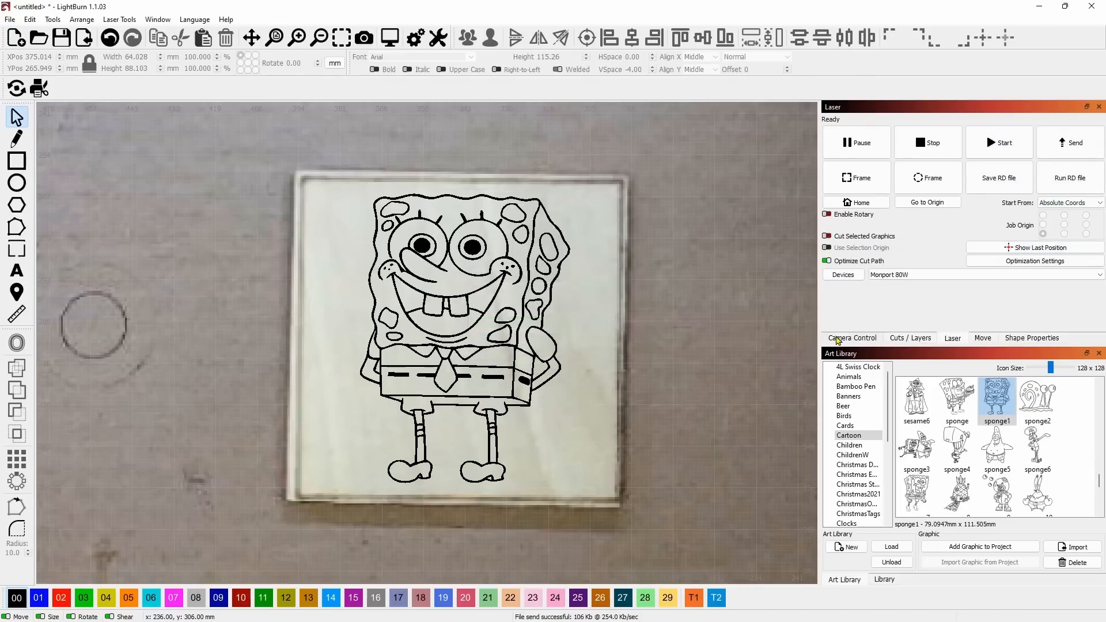
left_click(847, 340)
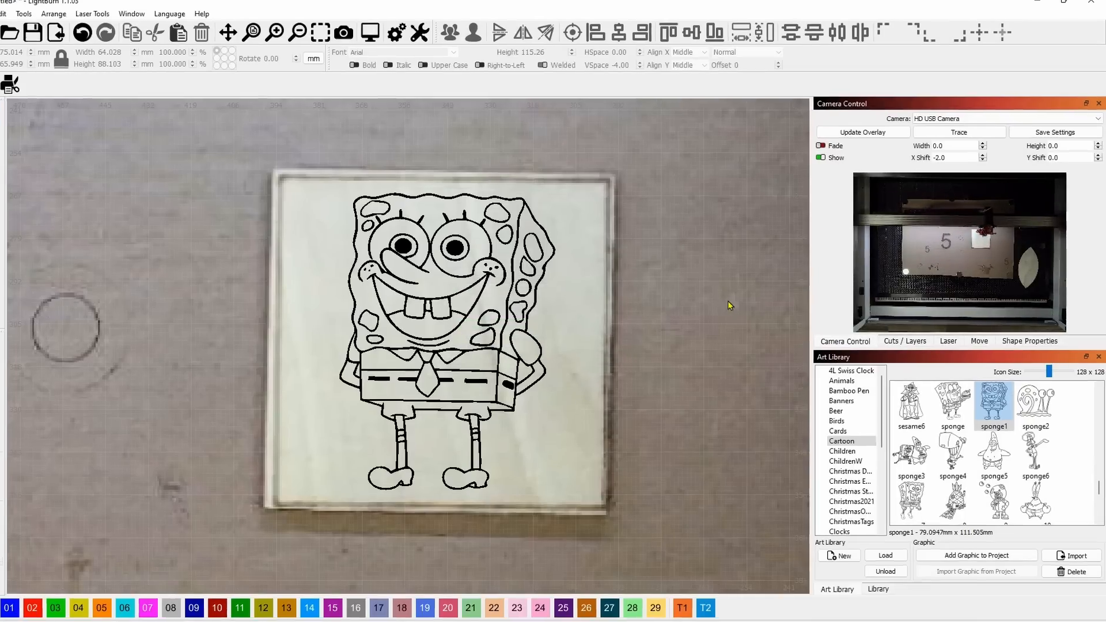